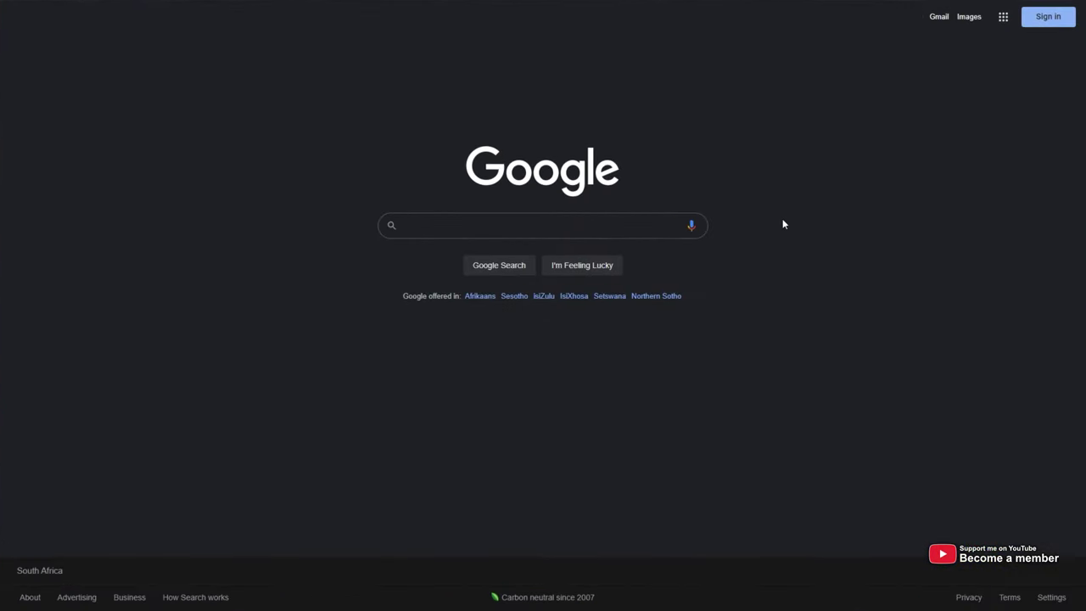
Step: Search the web for "armoury crate" and open the download page from the ROG Armoury Crate site
left_click(566, 222)
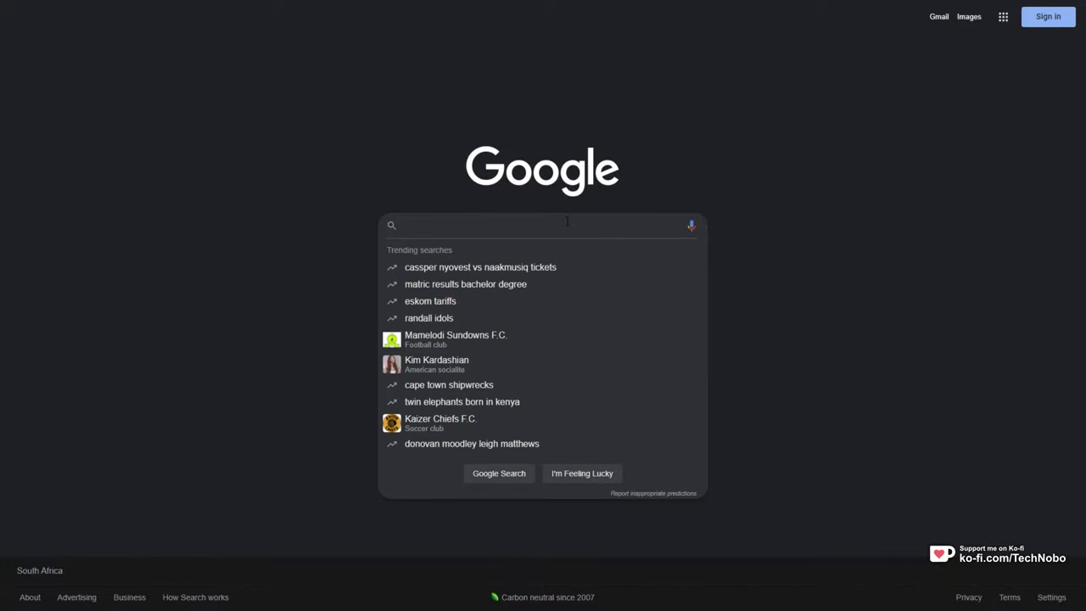
type("armoury crate")
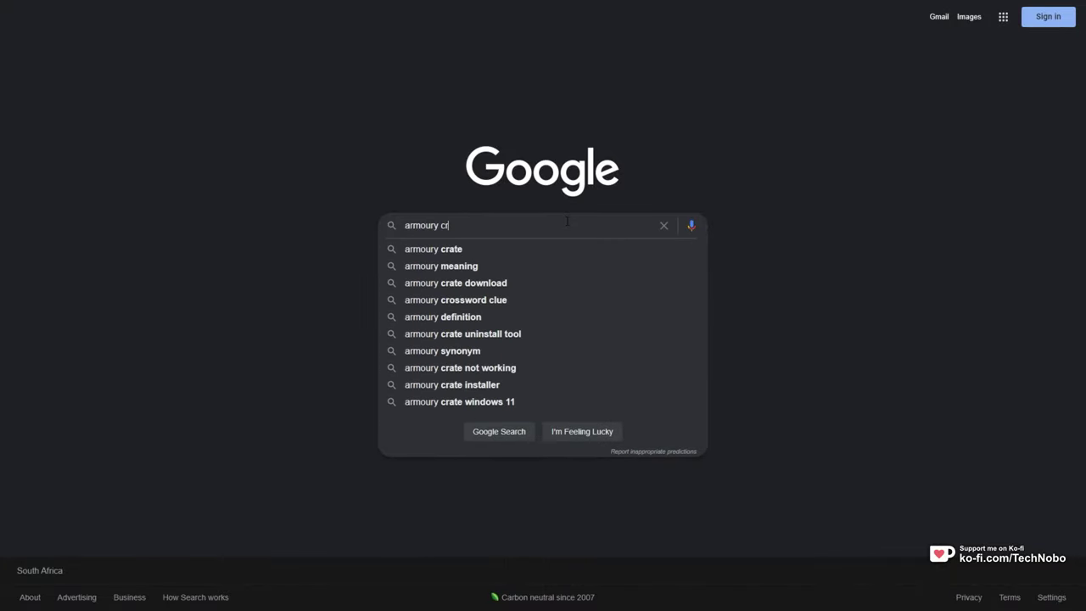
left_click(219, 127)
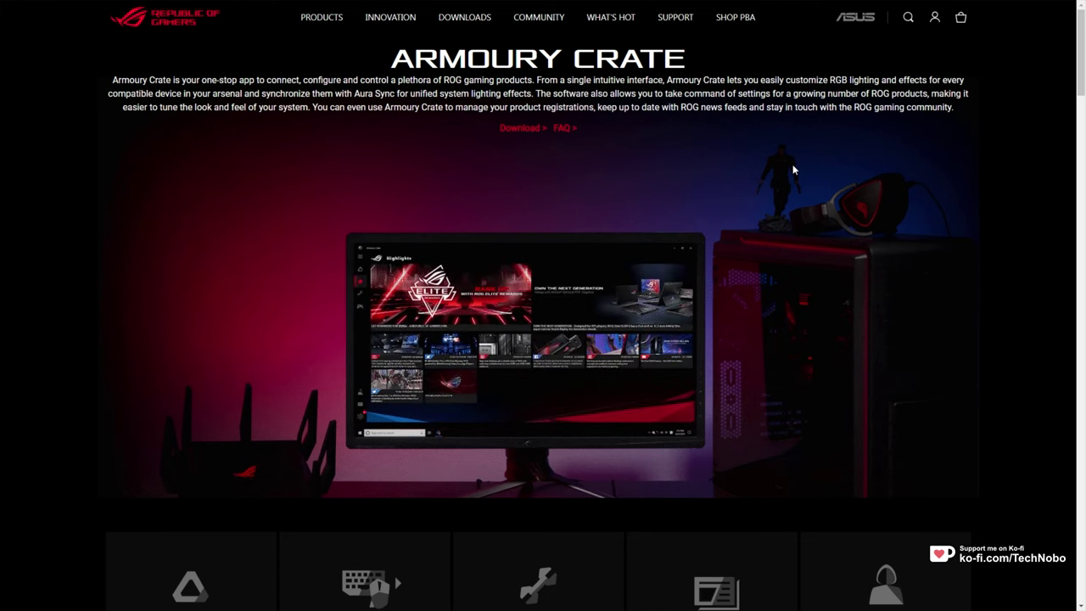
left_click(527, 129)
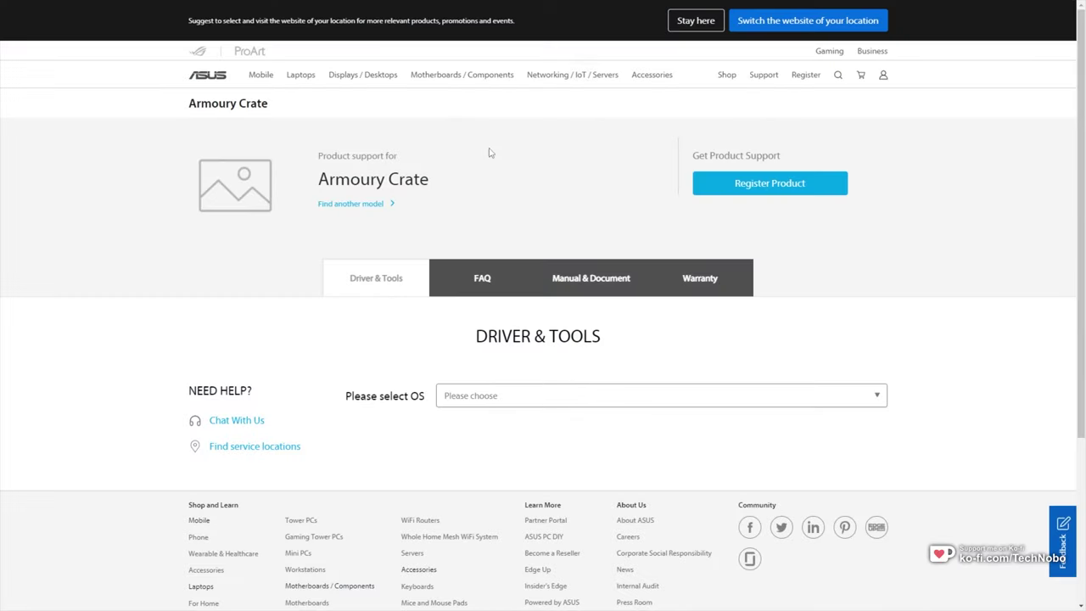
Step: Select Windows 10 64-bit as the operating system and download the Armoury Crate installer archive
scroll(505, 240, "down", 1)
left_click(507, 341)
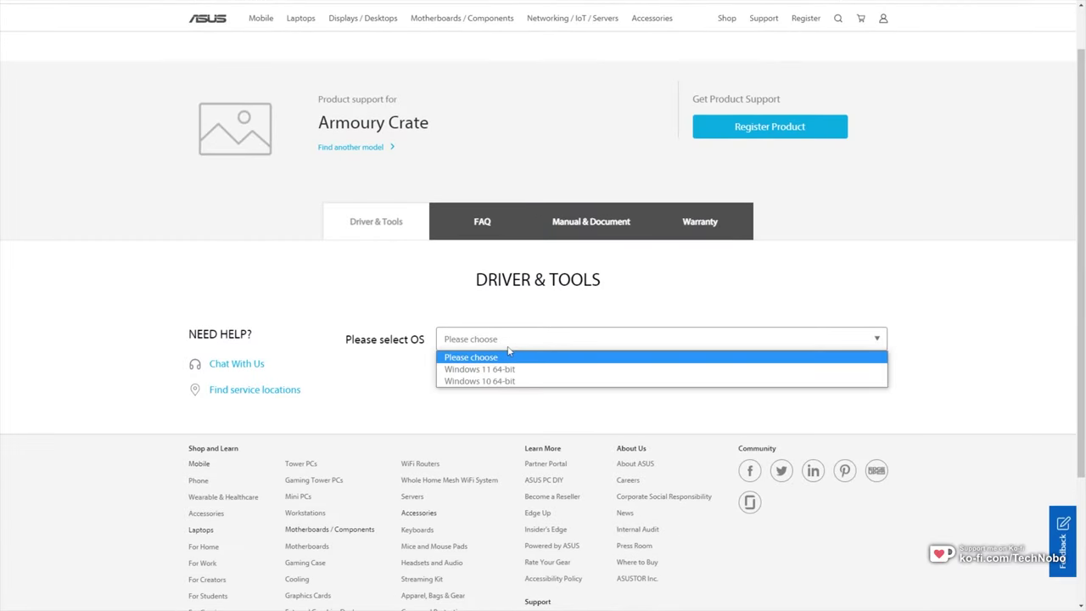
left_click(470, 380)
scroll(806, 339, "down", 2)
left_click(824, 324)
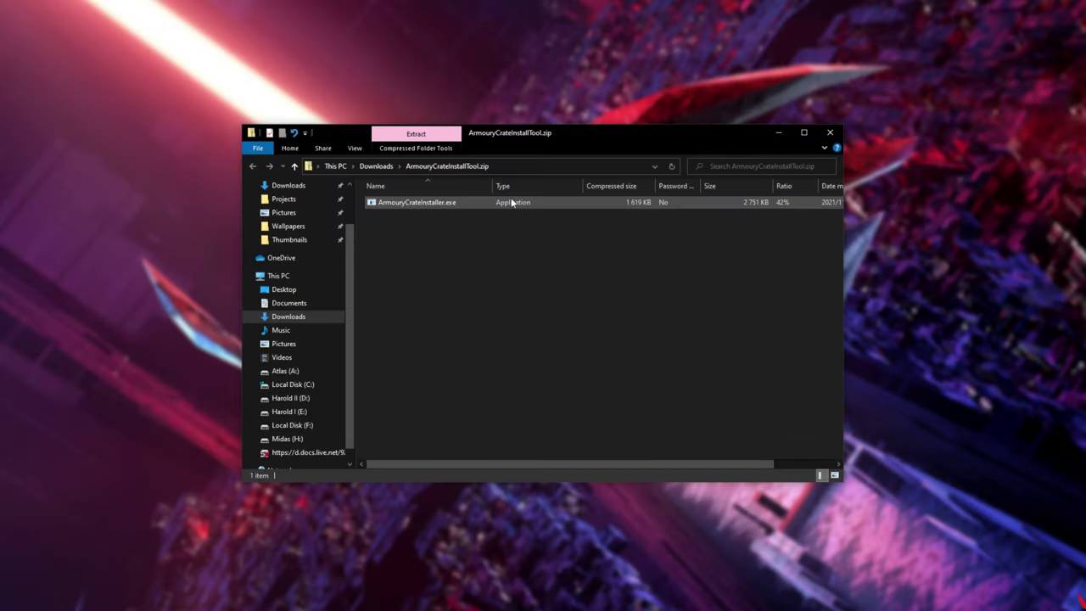
Step: Run ArmouryCrateInstaller.exe from the downloaded archive, install Armoury Crate and AURA Creator, and launch Armoury Crate
double_click(512, 202)
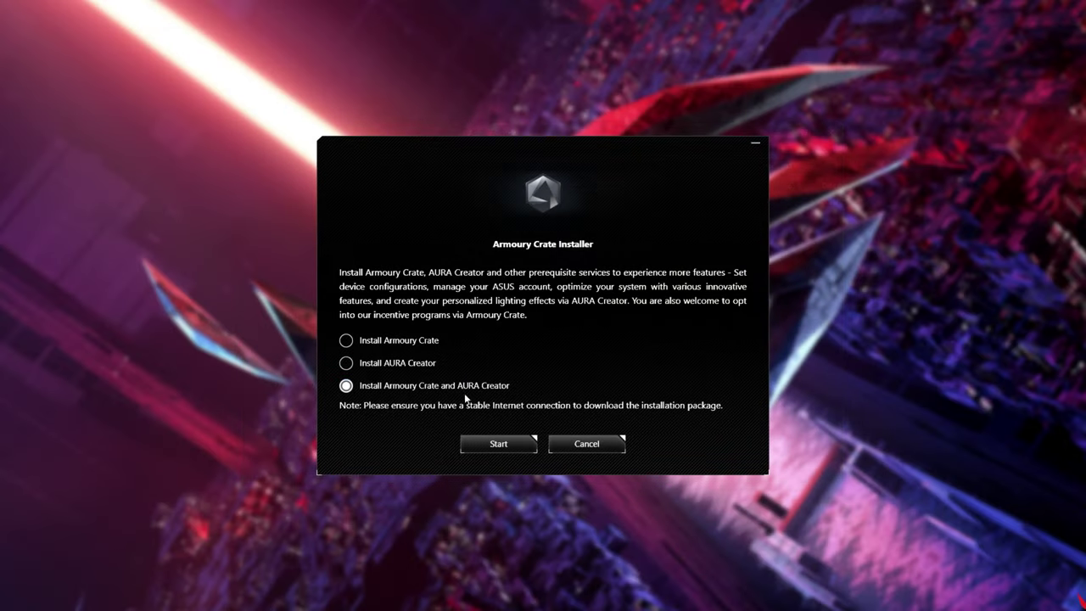
left_click(500, 443)
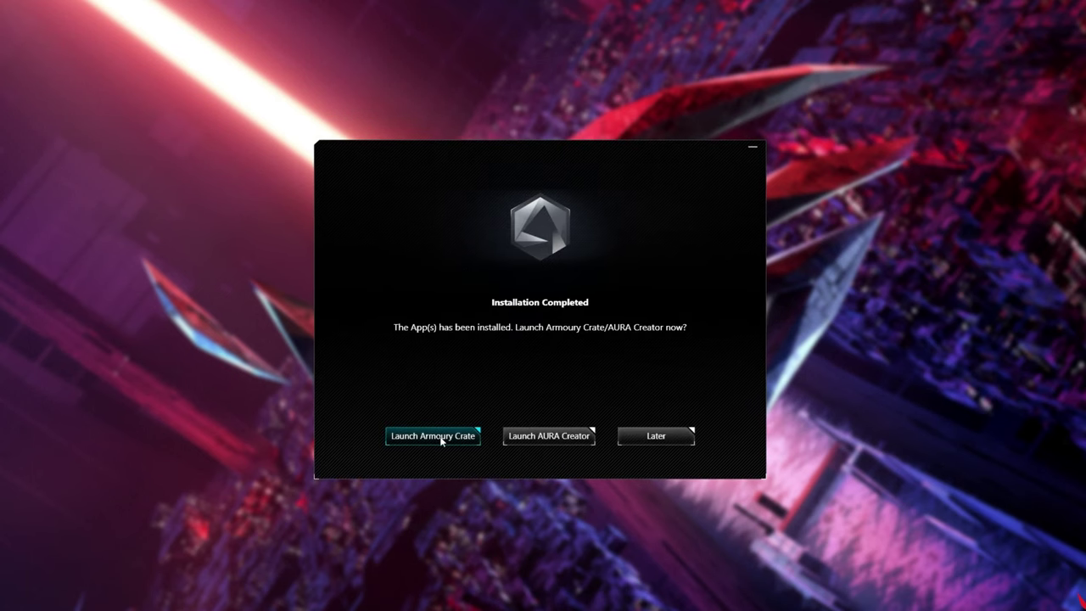
left_click(435, 436)
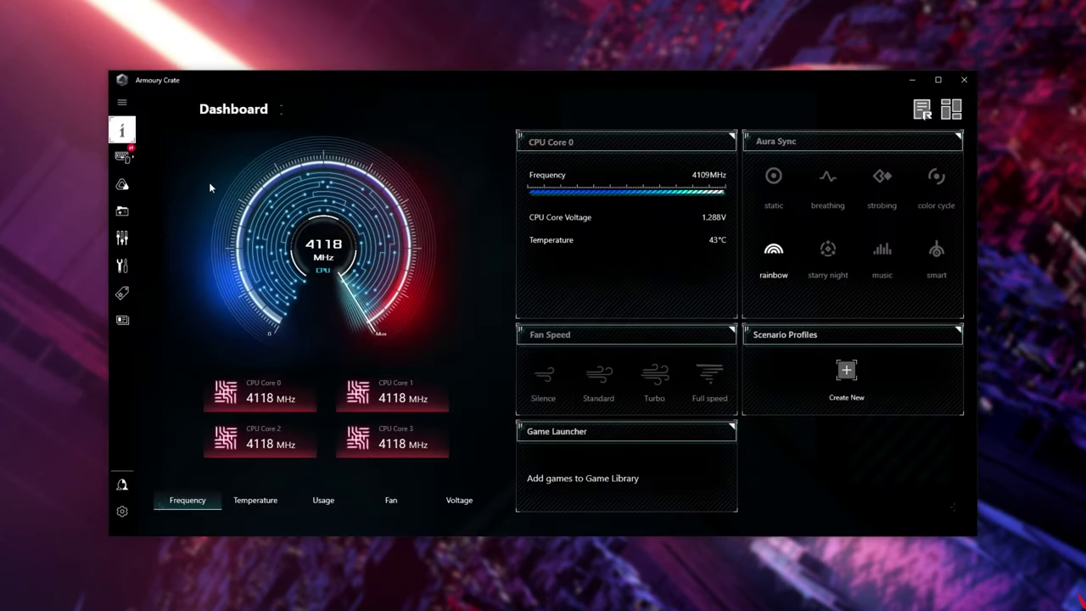
Step: Open the AniMe Matrix editor from the device list and go through its welcome introduction
left_click(125, 158)
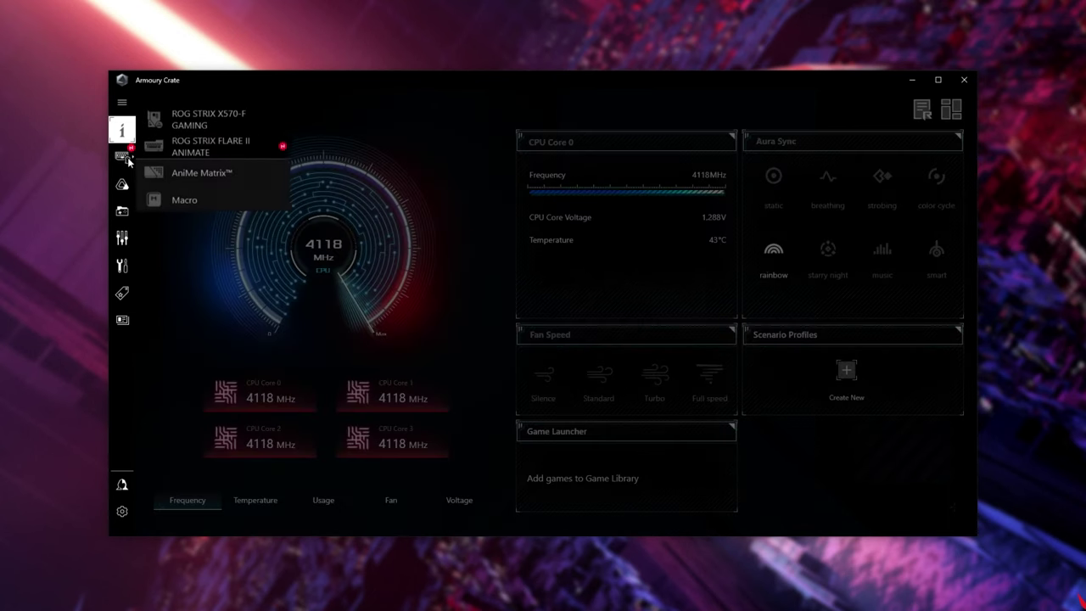
left_click(207, 173)
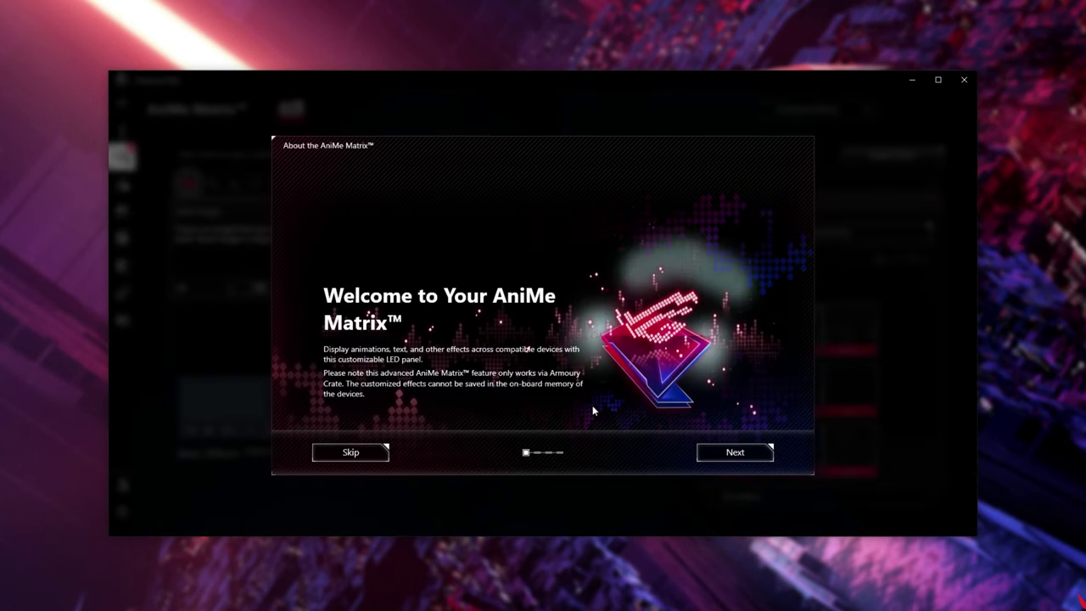
left_click(735, 455)
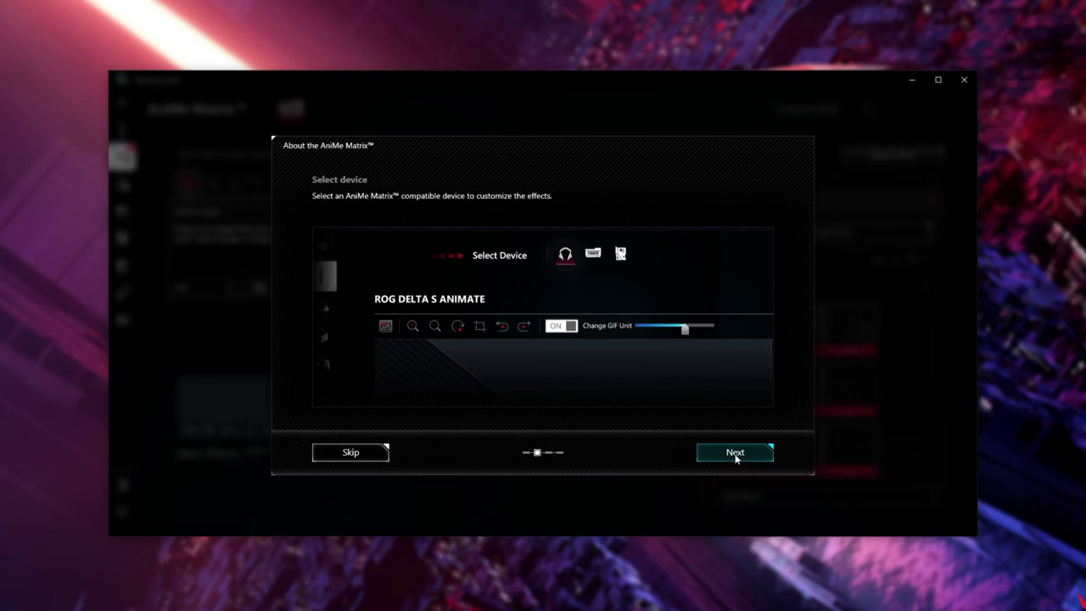
left_click(735, 452)
left_click(738, 451)
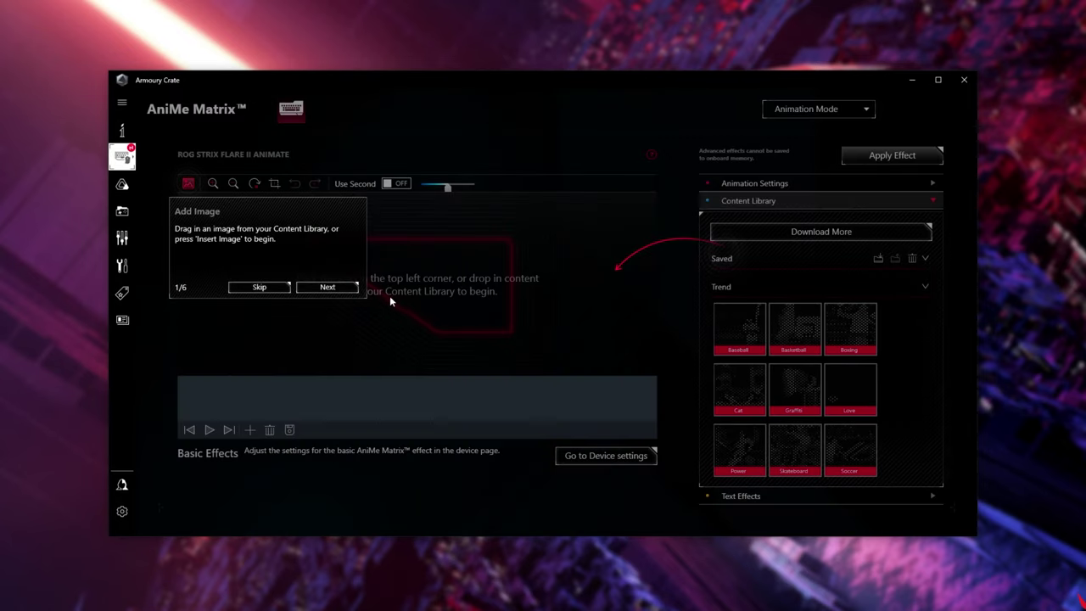
Step: Go through the six-part AniMe Matrix editor tutorial to its end
left_click(327, 287)
left_click(363, 404)
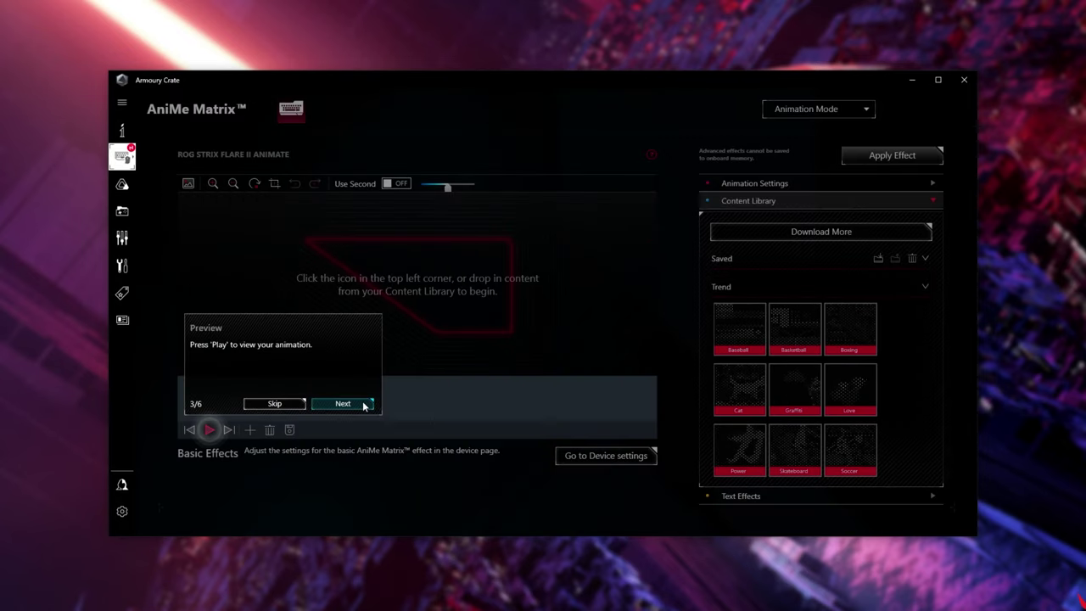
left_click(363, 405)
left_click(416, 404)
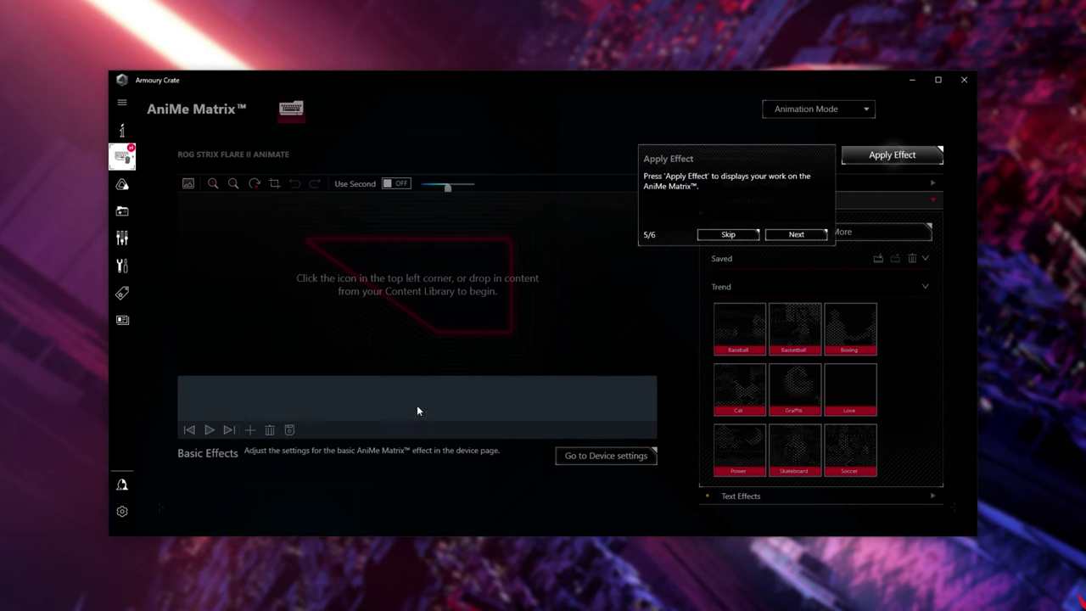
left_click(796, 234)
left_click(835, 229)
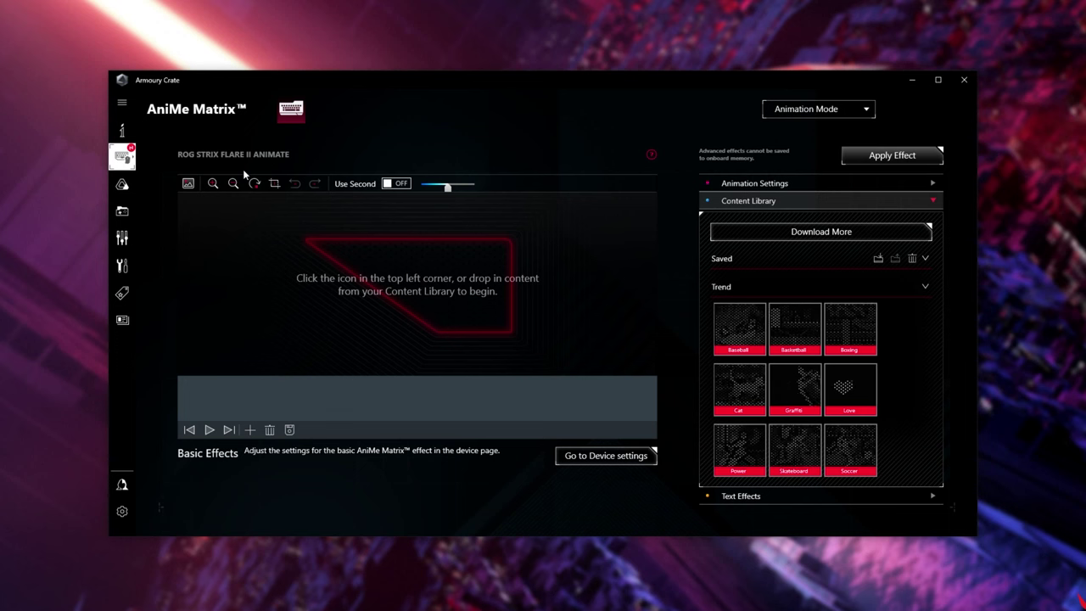
Step: View the basic AniMe Matrix effects of the ROG Strix Flare II Animate keyboard and return to the advanced effect editor
left_click(153, 149)
left_click(211, 147)
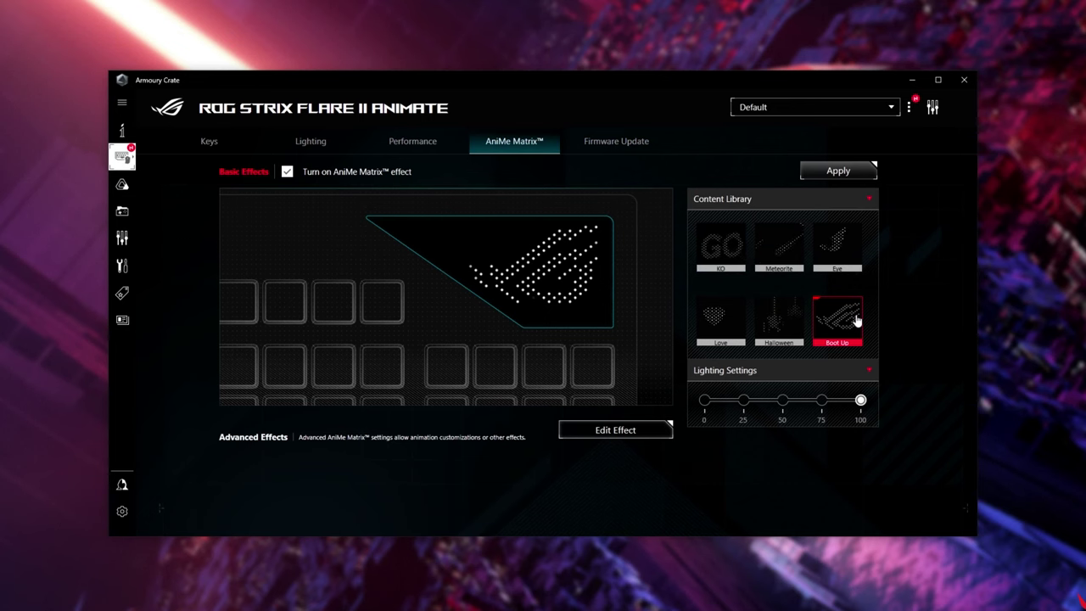
left_click(615, 430)
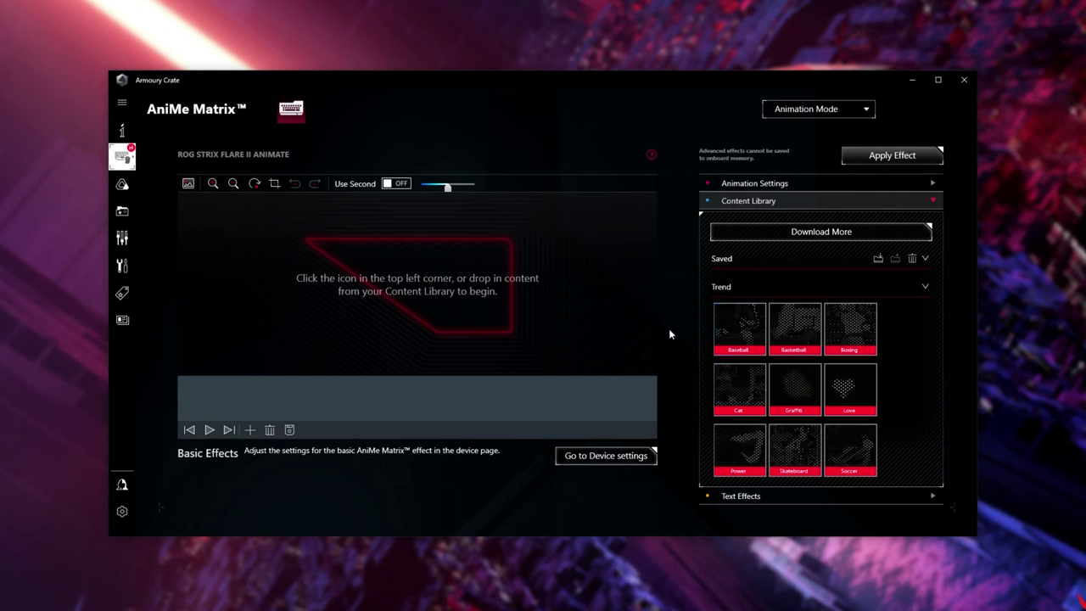
Step: Add the Baseball animation from the Trend content and apply it to the keyboard
left_click(737, 323)
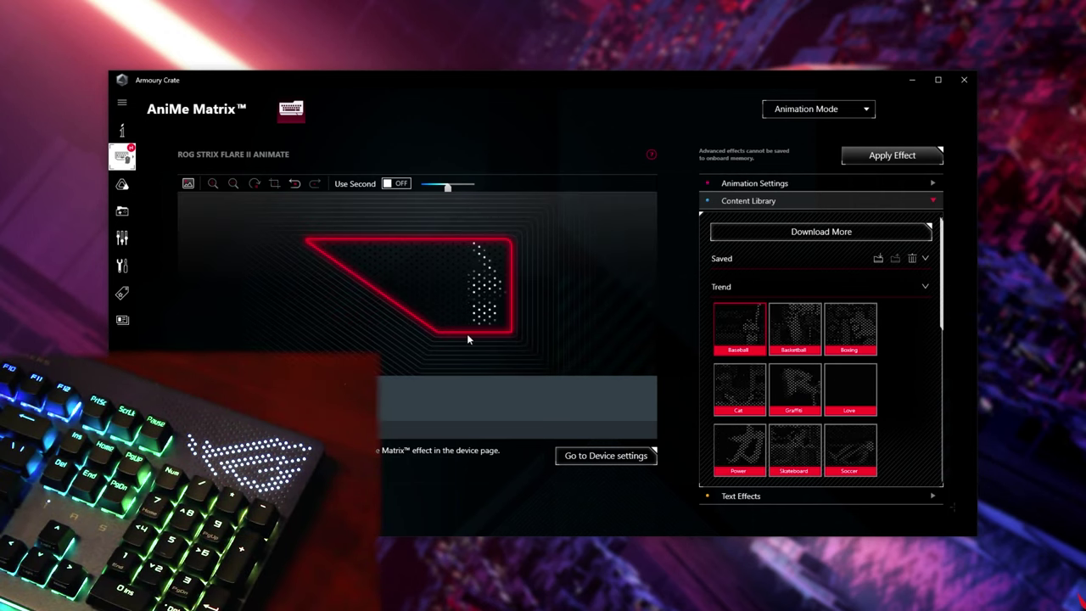
left_click(859, 157)
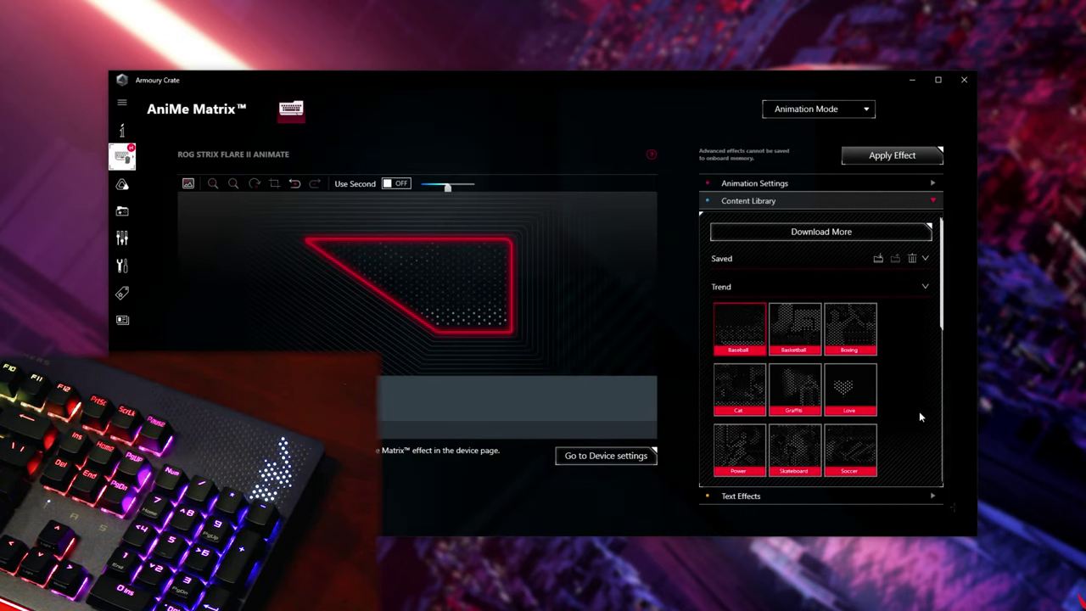
Step: Browse the built-in content library and the downloadable AniMe Matrix animations on the content platform
scroll(897, 320, "down", 1)
scroll(888, 338, "down", 6)
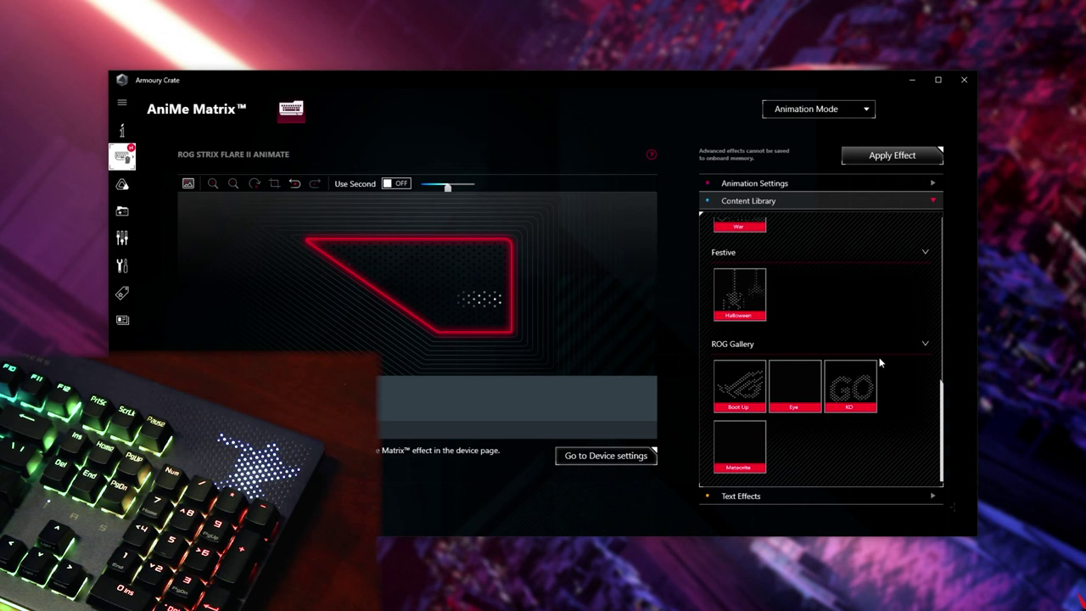
scroll(882, 378, "up", 7)
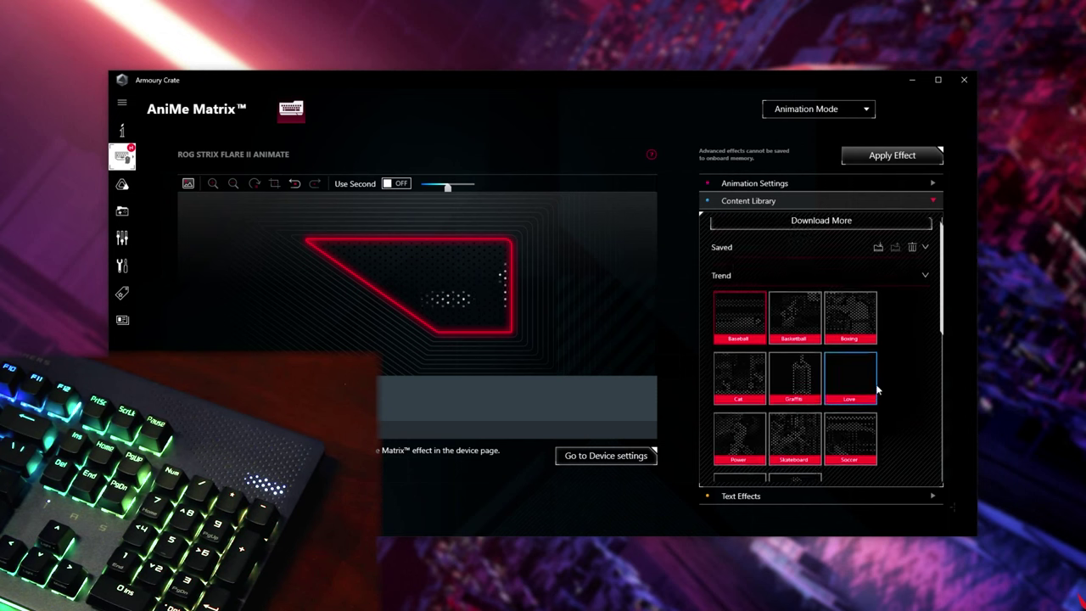
left_click(845, 224)
left_click(628, 361)
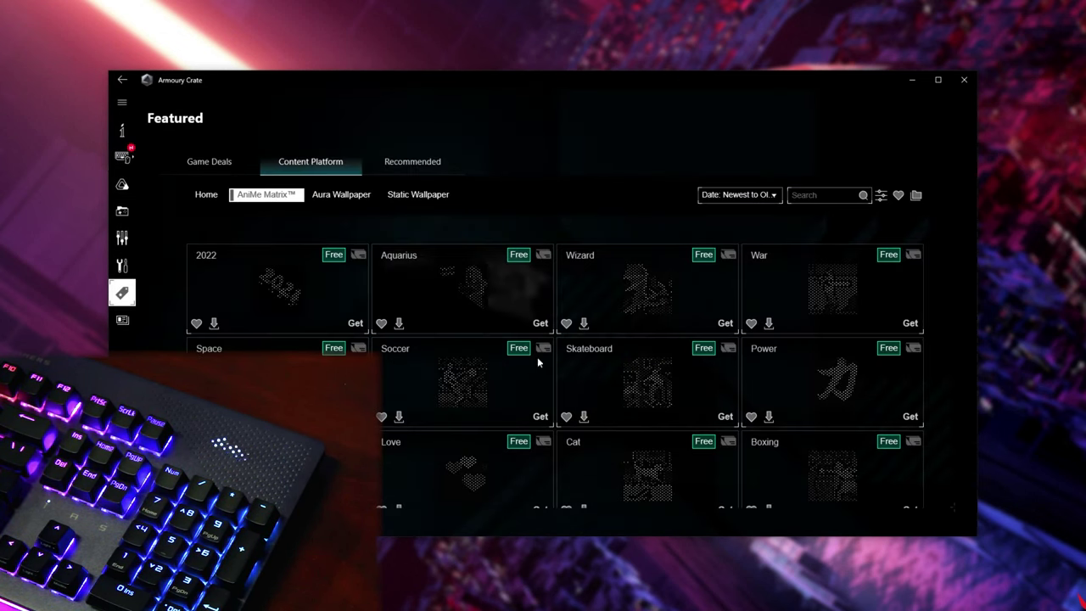
scroll(552, 335, "down", 3)
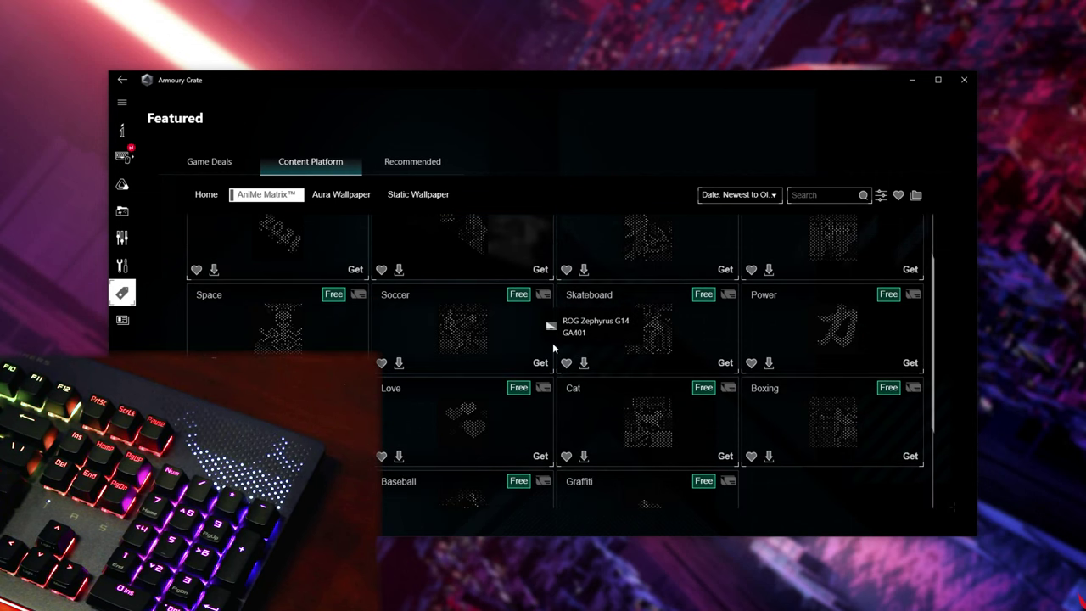
scroll(552, 366, "up", 3)
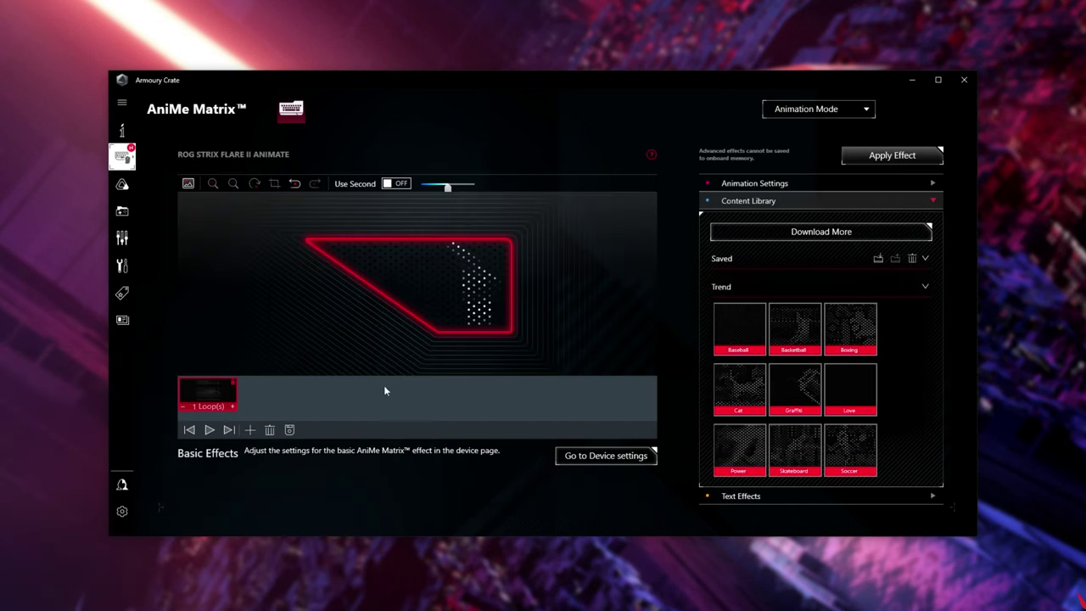
Step: Add a second timeline frame with the Love animation and apply the combined effect to the keyboard
left_click(250, 430)
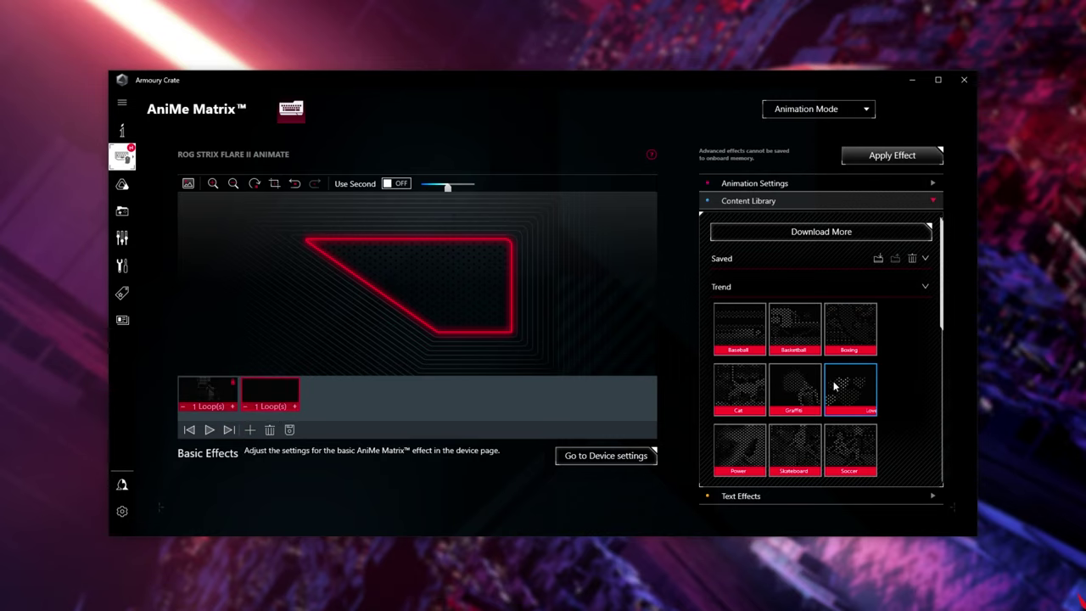
left_click(856, 386)
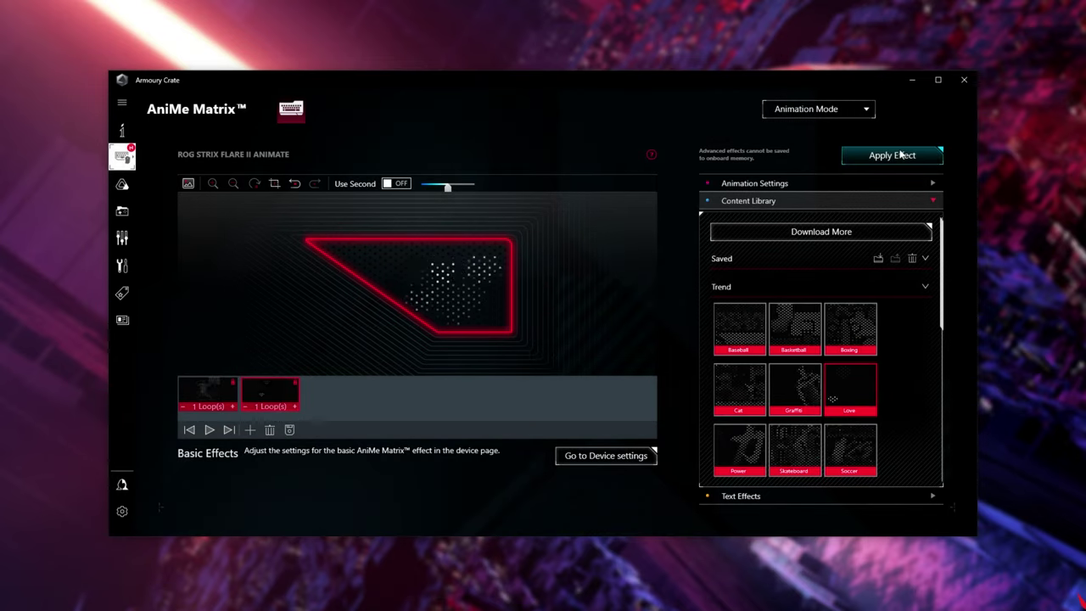
left_click(910, 158)
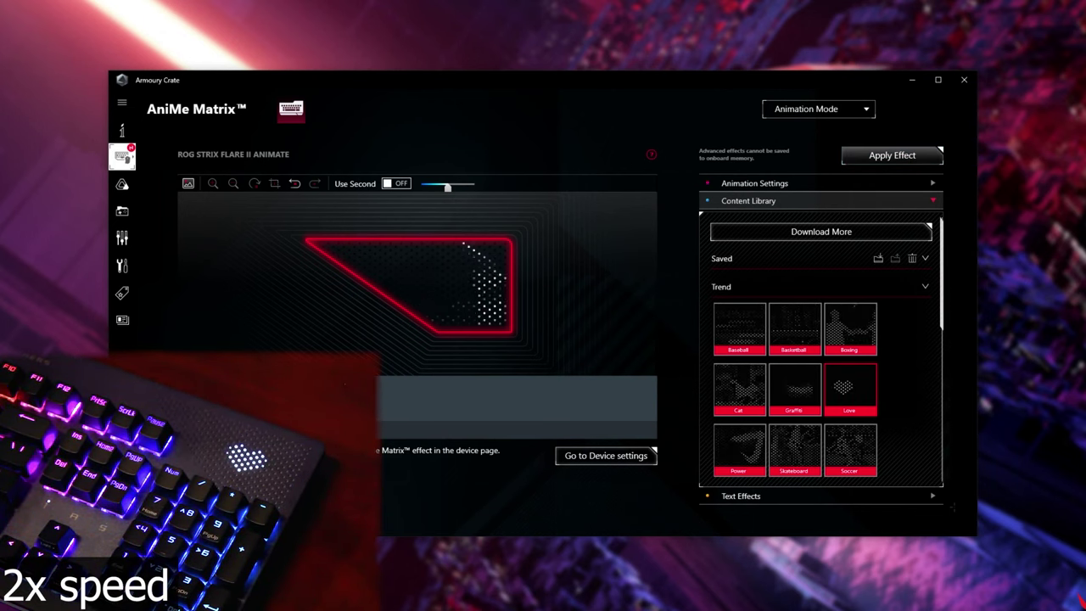
Step: Replace the timeline animations with the TCNO logo image and apply it to the keyboard
left_click(294, 183)
left_click(188, 184)
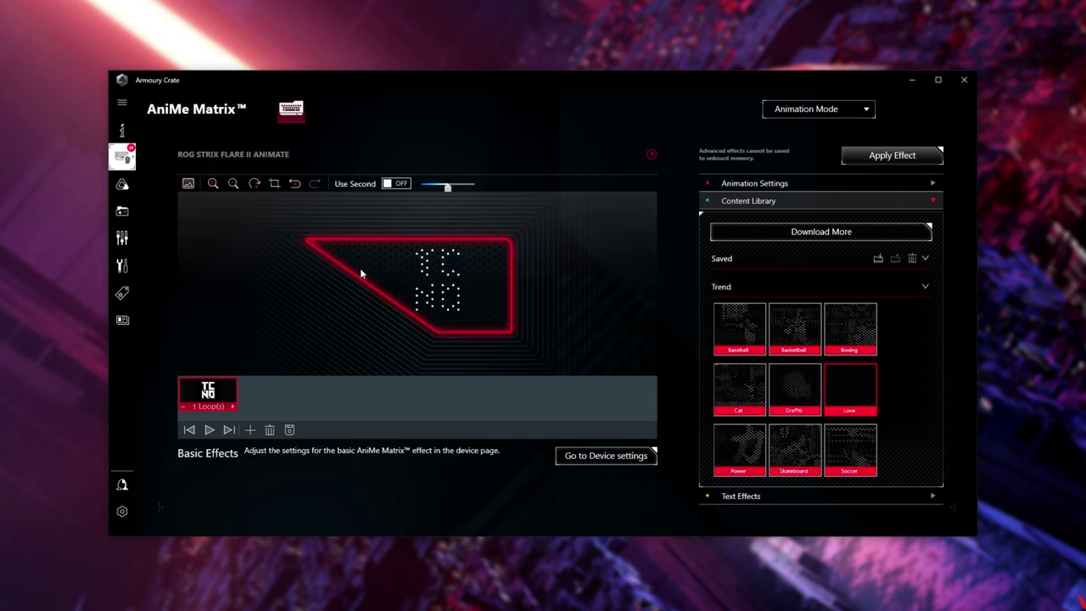
left_click(887, 158)
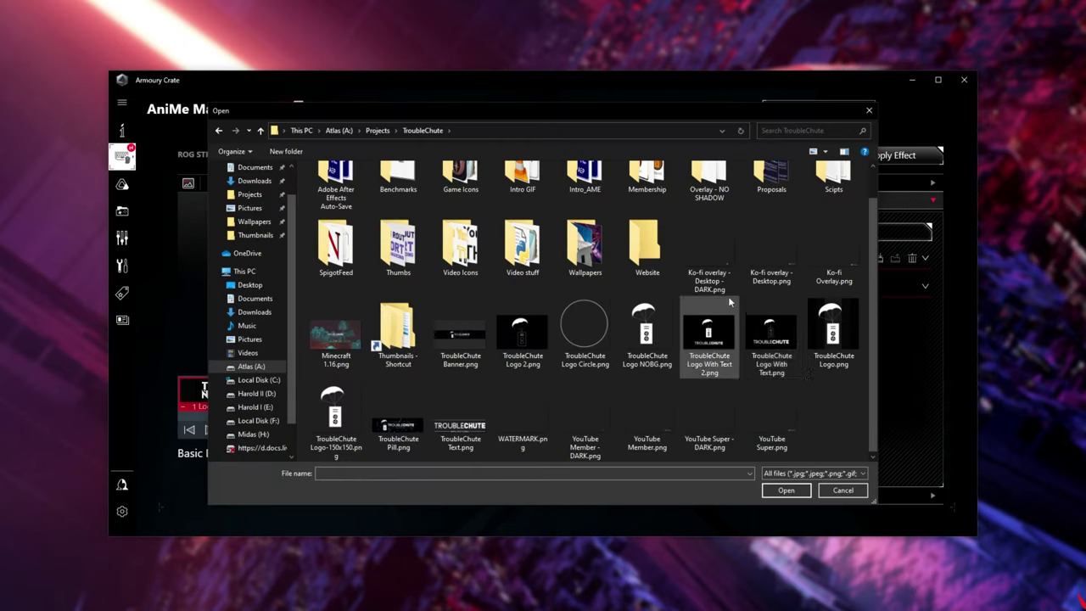
Step: Insert TroubleChute Logo.png as a second timeline frame and apply the effect
double_click(830, 335)
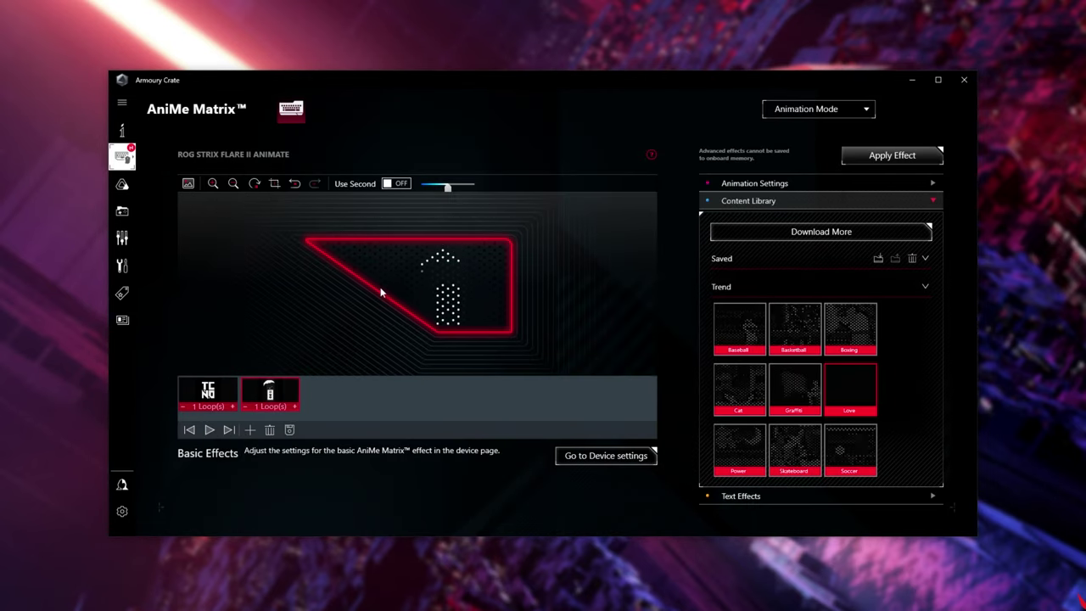
left_click(890, 159)
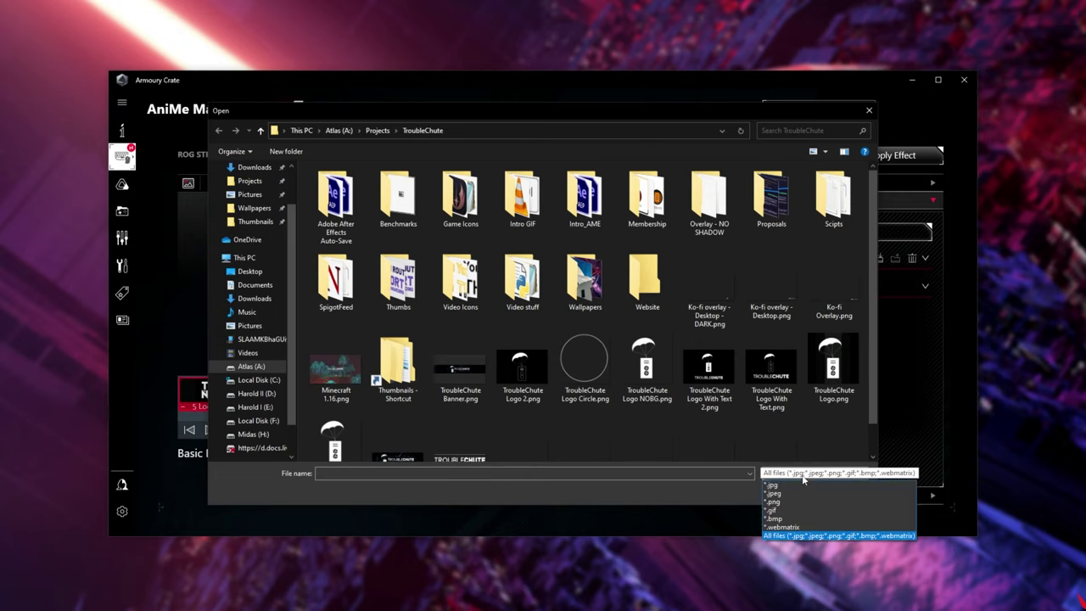
Step: Insert TroubleChute Gif.gif from the TCNO STUFF folder using the GIF file filter, and delete the two logo image frames
left_click(795, 510)
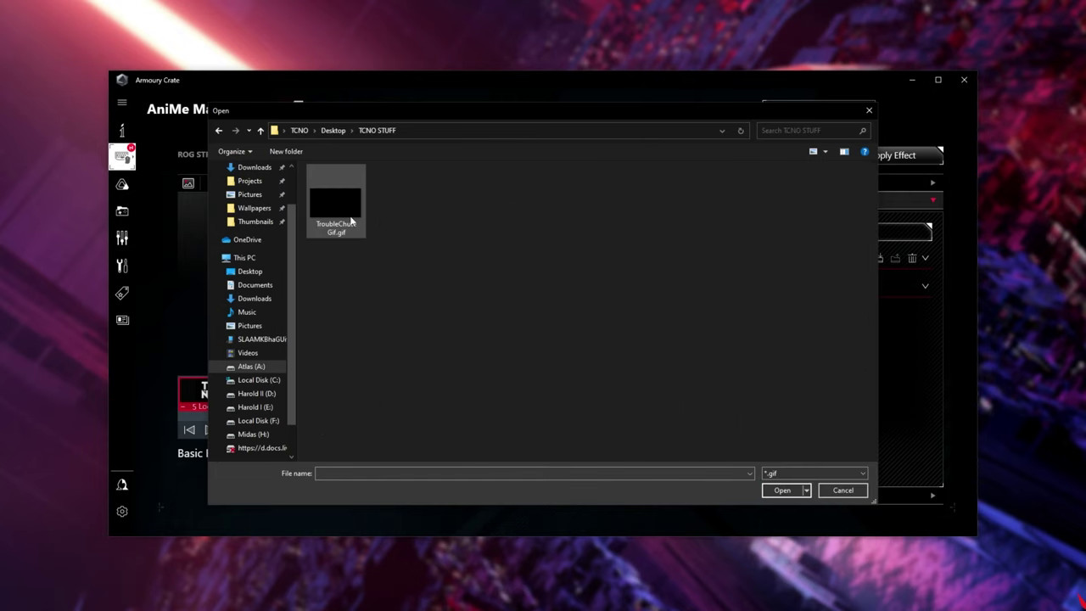
left_click(354, 223)
double_click(354, 223)
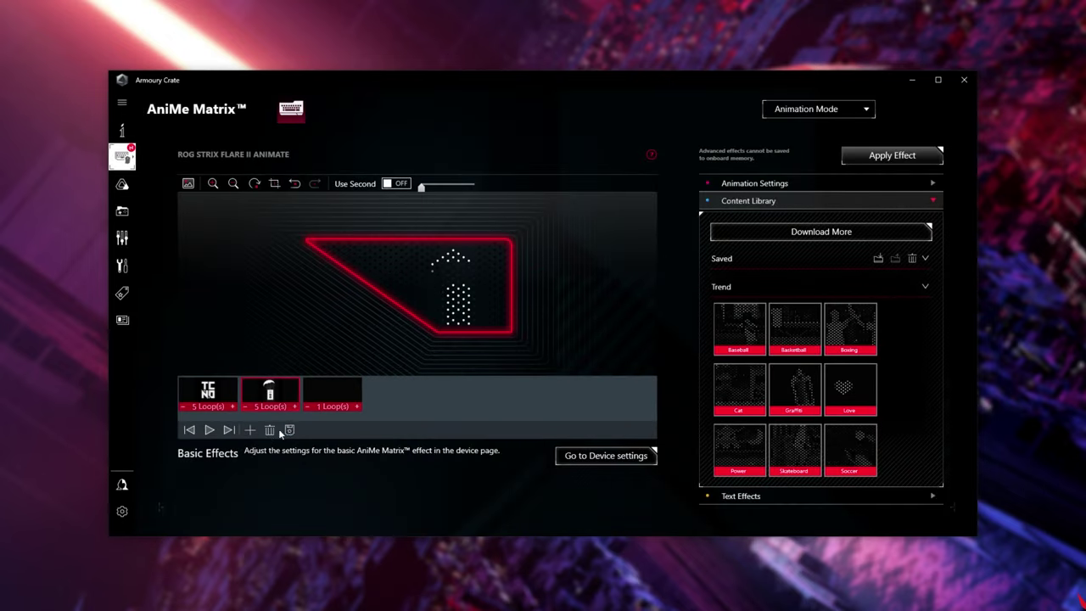
left_click(269, 429)
left_click(269, 429)
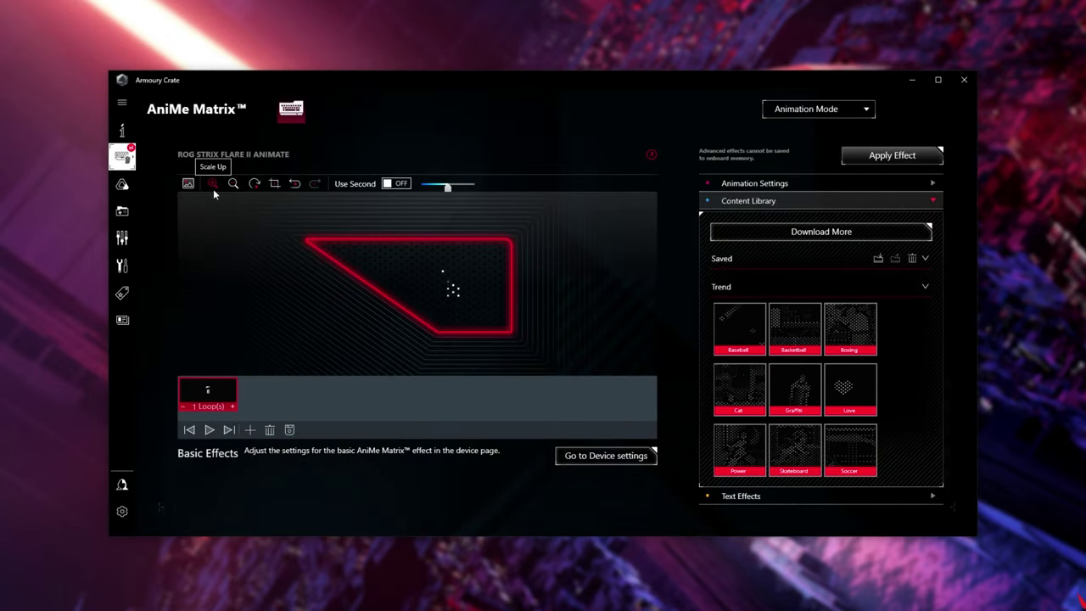
Step: Scale up the TroubleChute GIF in the matrix preview and apply the effect to the keyboard
left_click(213, 188)
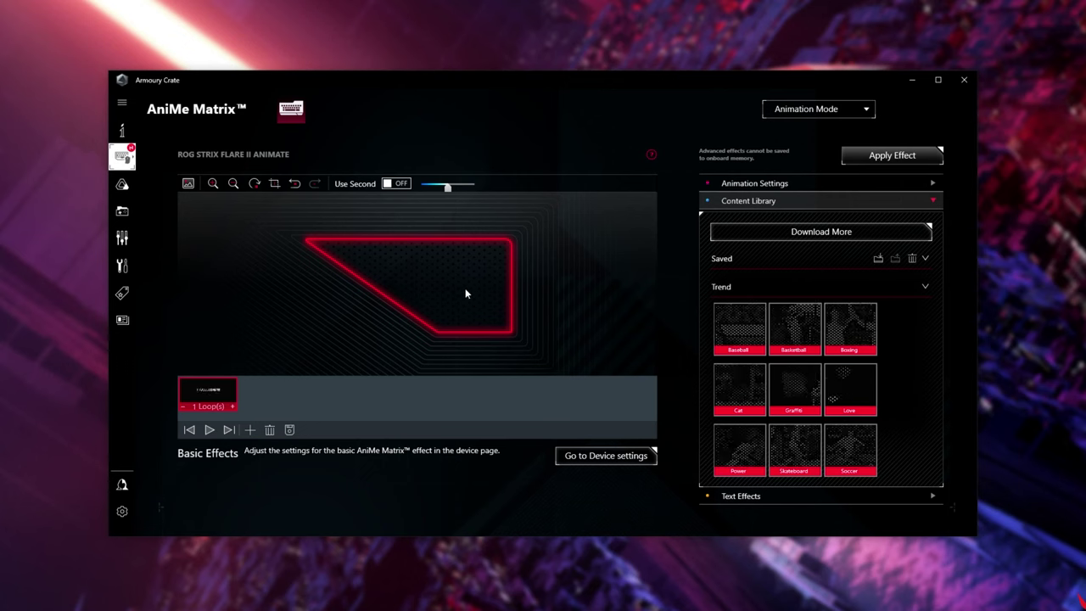
left_click(906, 155)
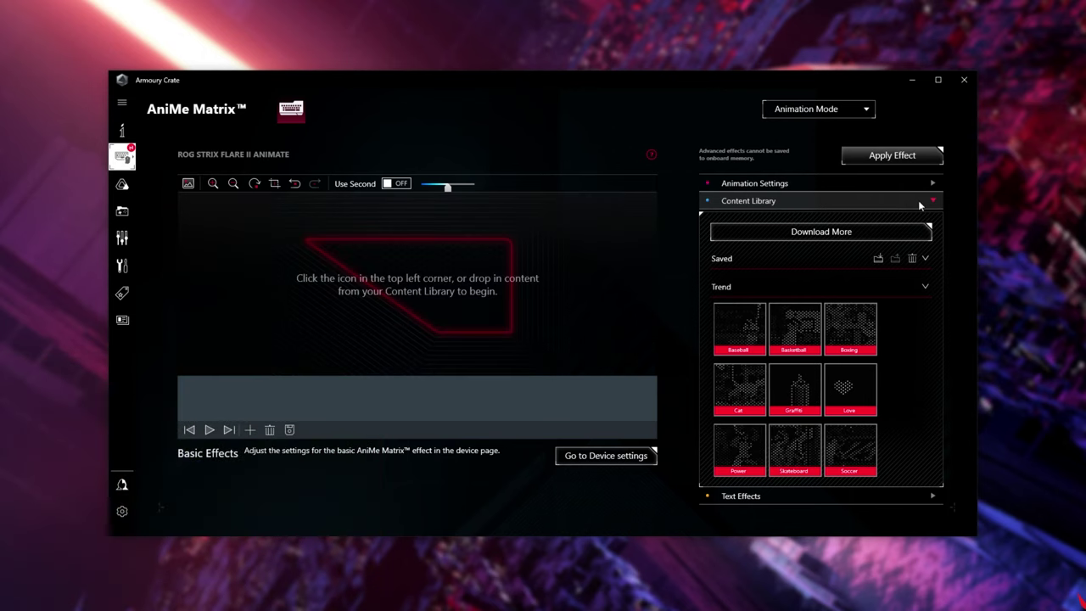
Step: Turn on Text Effects, enter Hello as the input text, and apply it to the keyboard
left_click(933, 202)
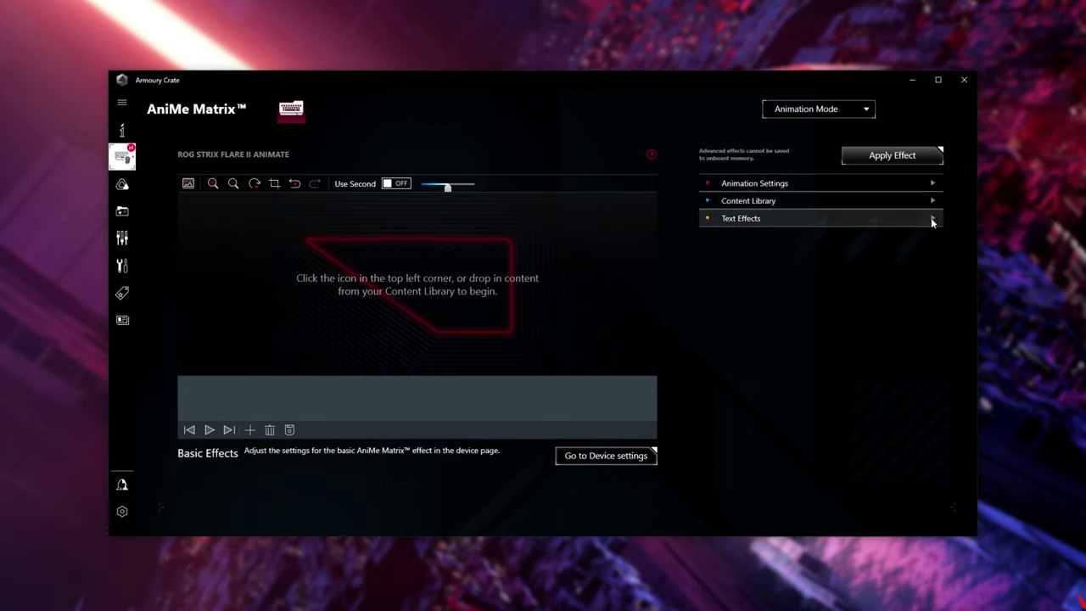
left_click(933, 218)
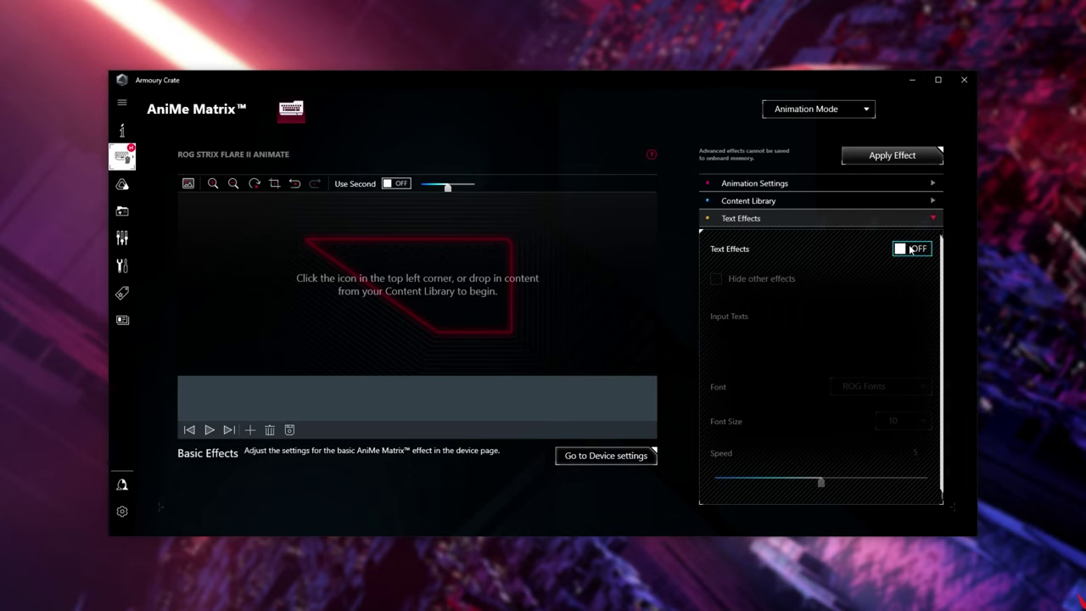
left_click(910, 248)
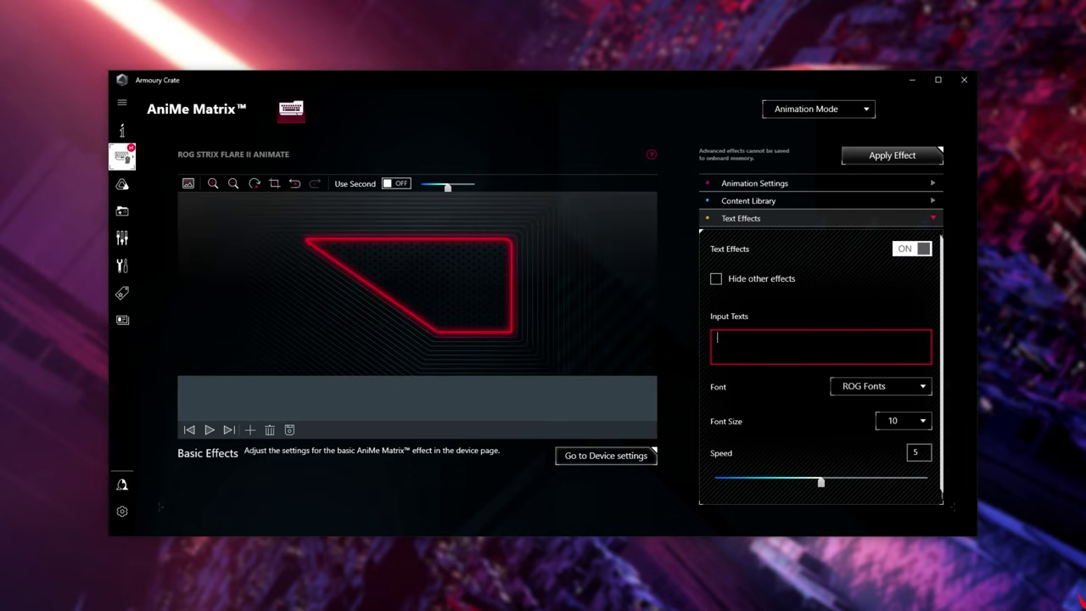
left_click(902, 155)
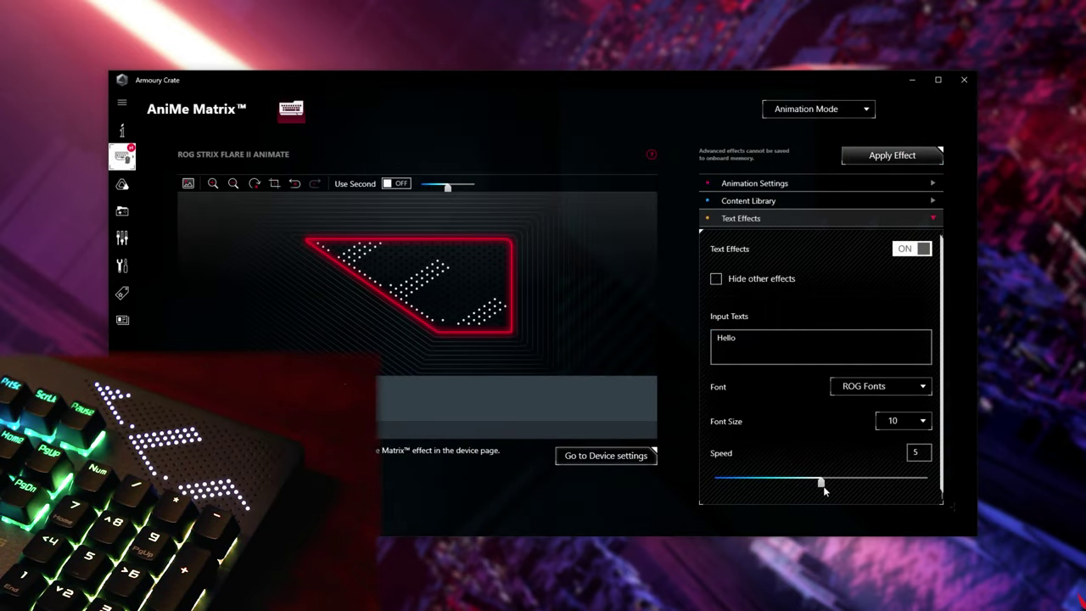
Step: Replace the scrolling text with TroubleChute in the Segoe UI font and apply the effect
left_click(875, 388)
left_click(806, 396)
left_click(904, 421)
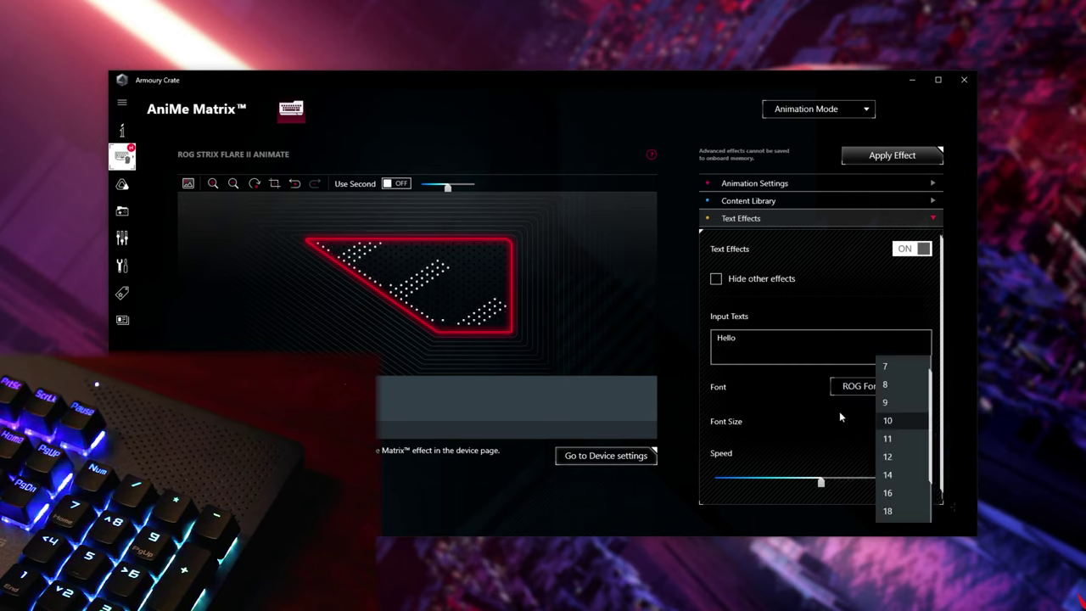
left_click(840, 411)
type("Trou")
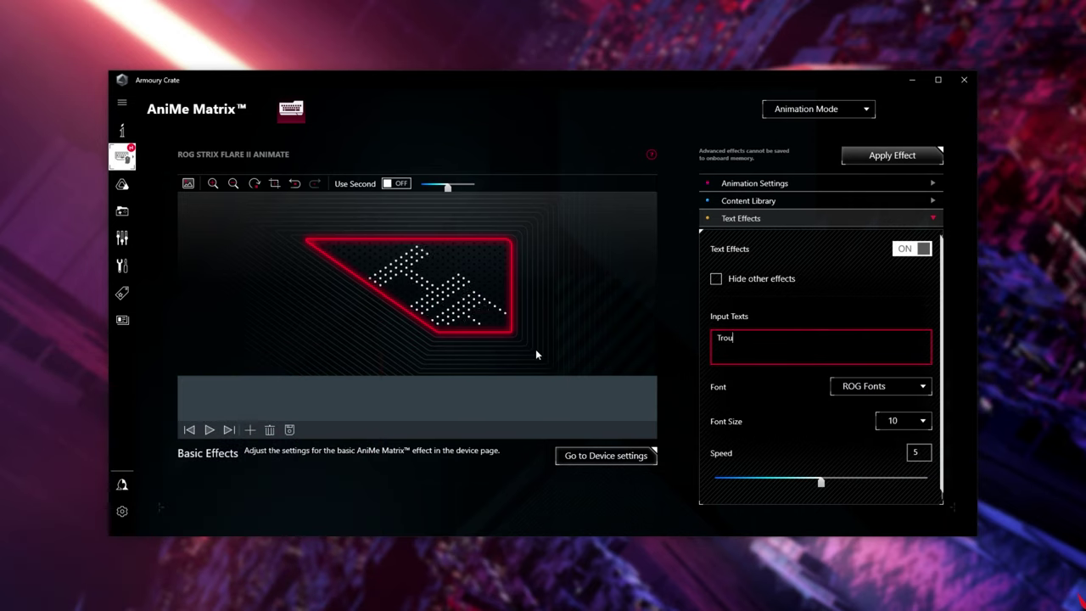
type("bleChute")
left_click(895, 160)
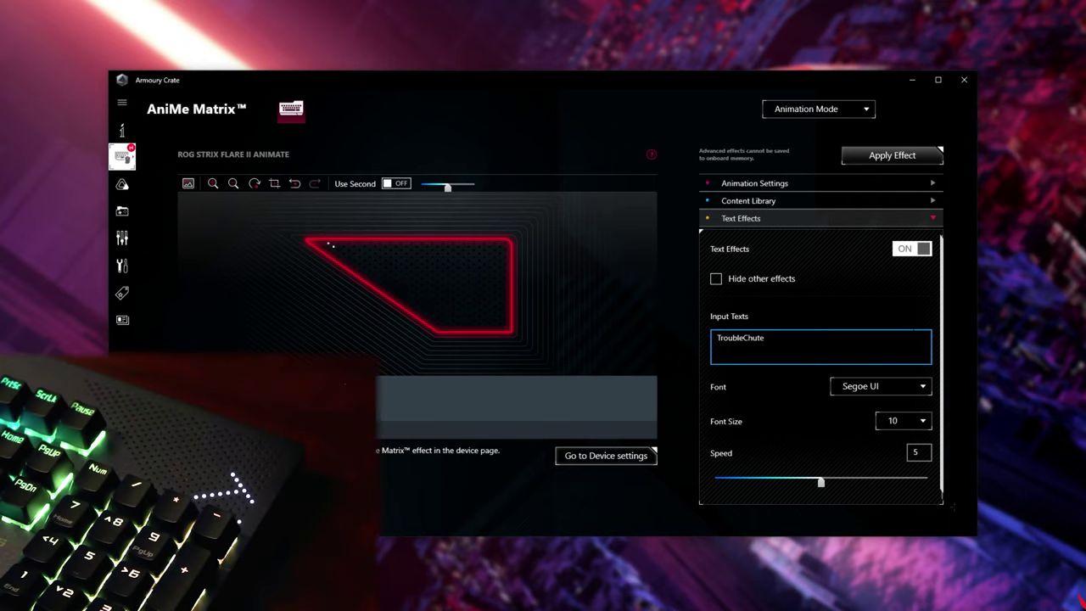
Step: Change the text effect's font to Sheeping Dogs and apply the effect
left_click(856, 182)
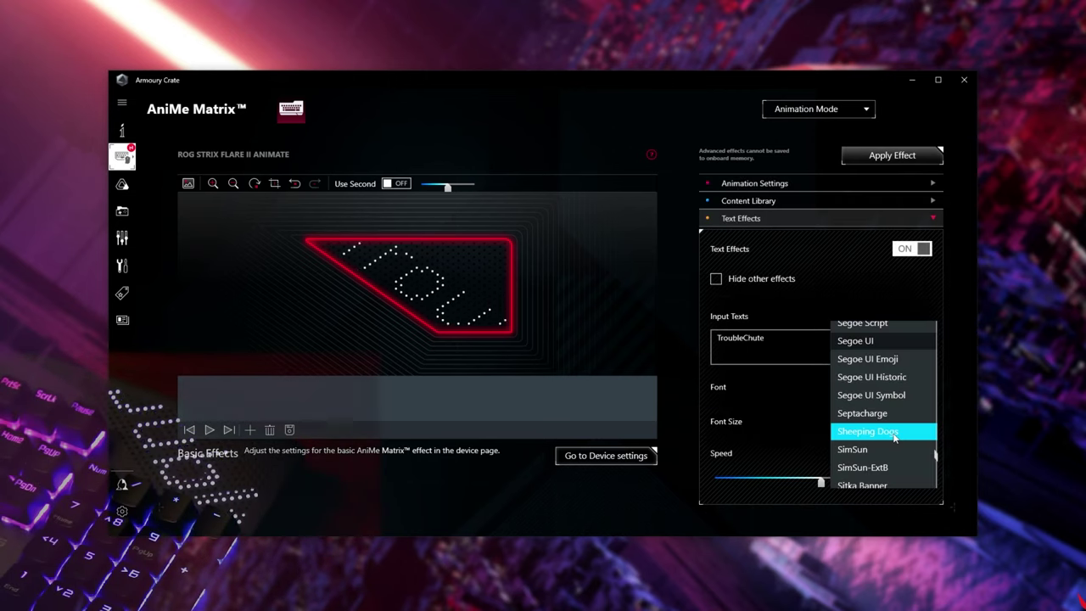
left_click(904, 323)
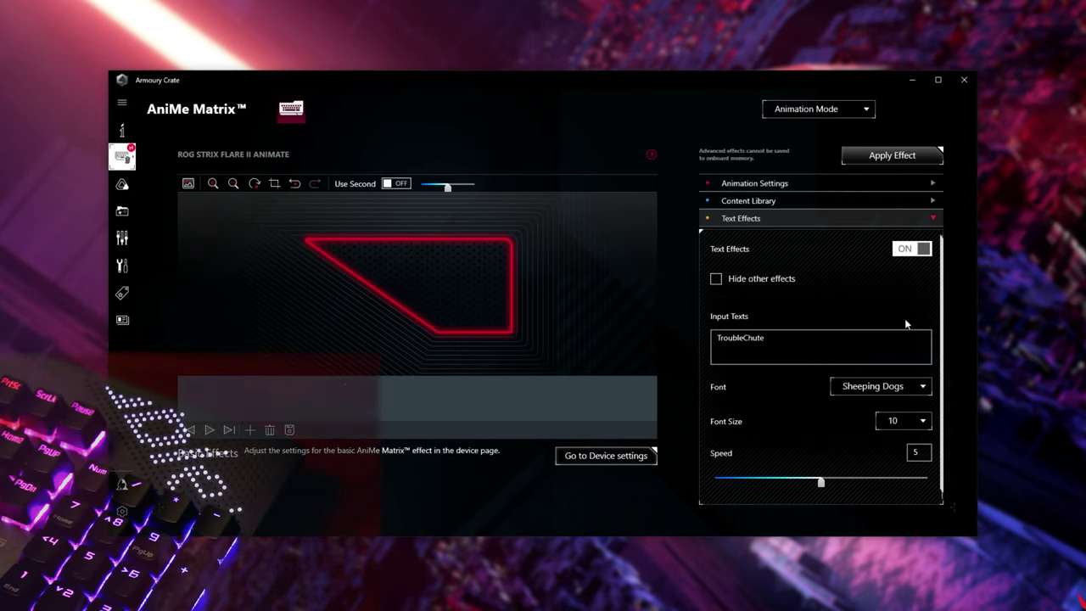
left_click(903, 159)
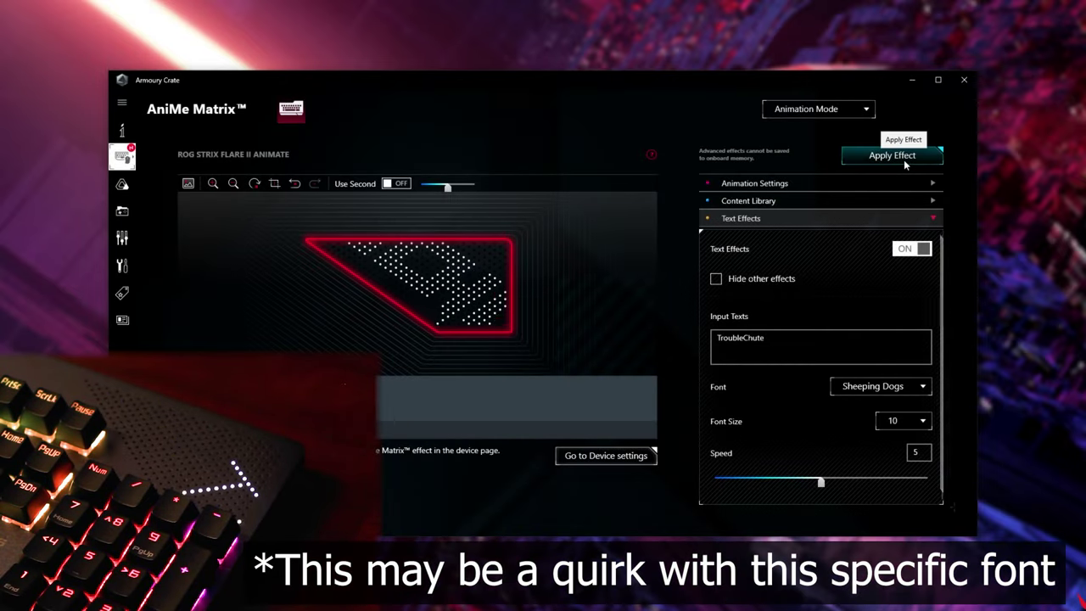
Step: Switch AniMe Matrix to System Mode, enable the Clock notification, and apply it to the keyboard
left_click(835, 114)
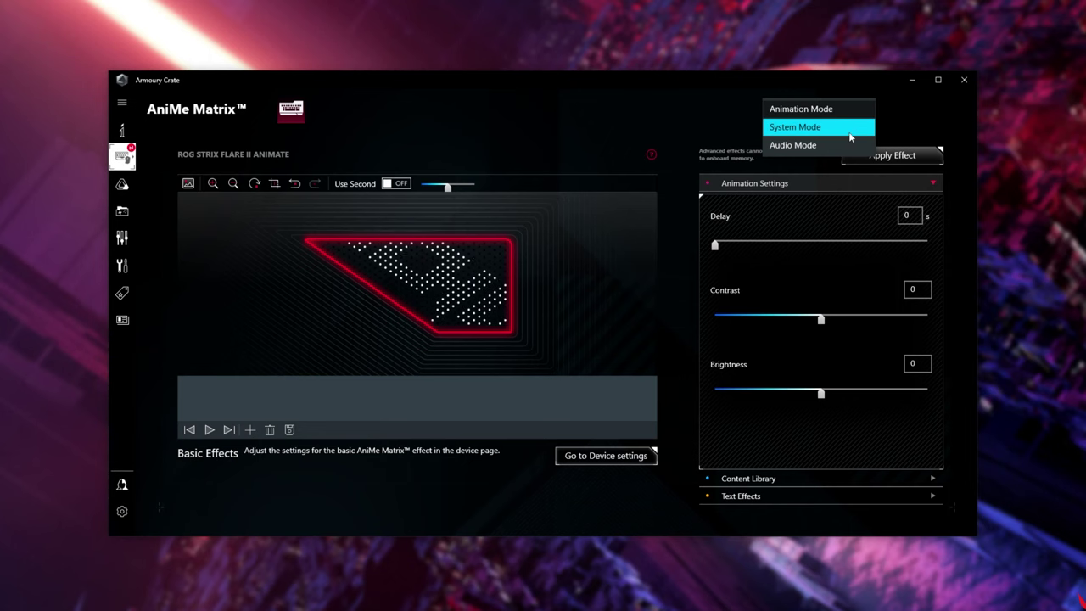
left_click(848, 128)
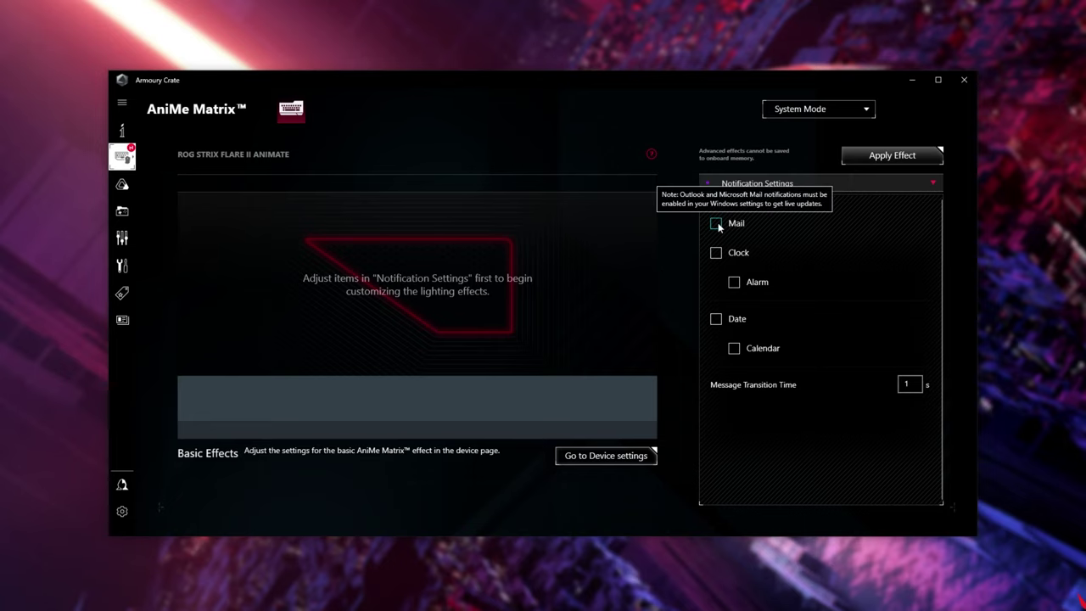
left_click(717, 251)
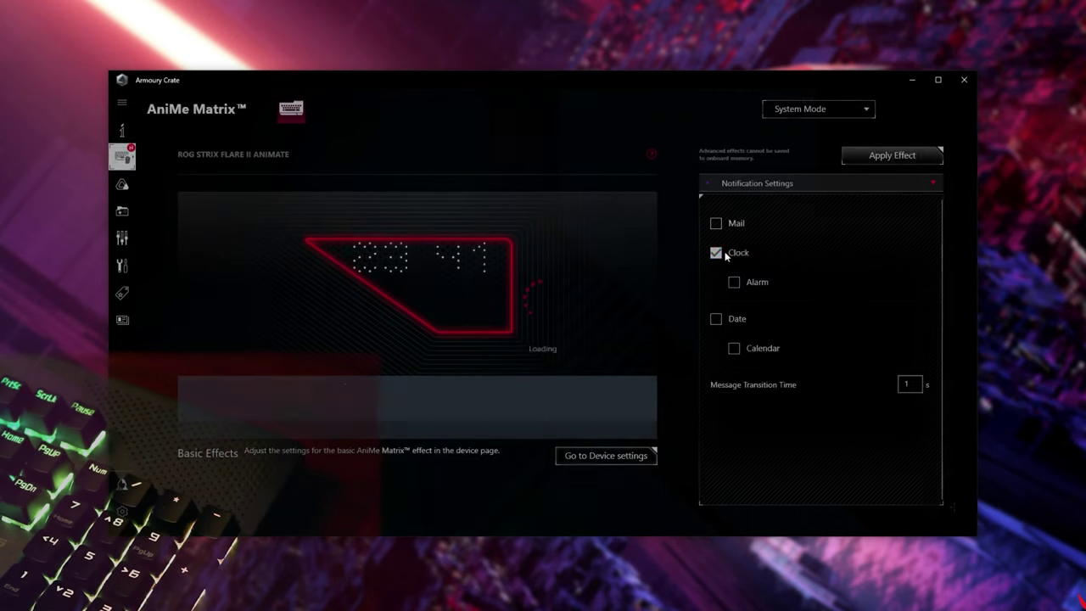
left_click(860, 161)
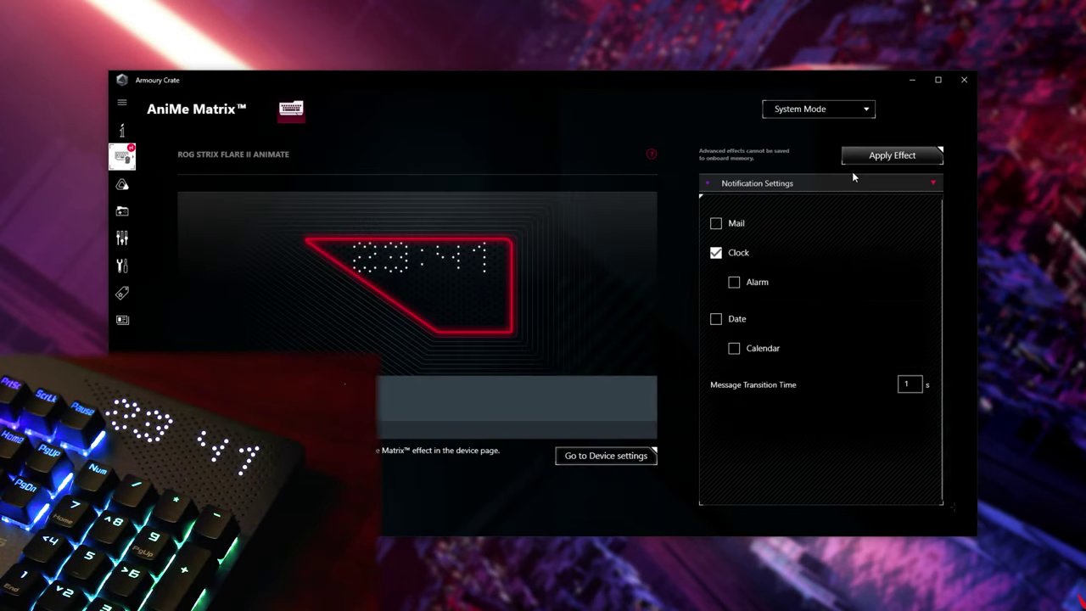
Step: Switch AniMe Matrix to Audio Mode with the Spectrum 0 visualizer, set the Effect Multiplier to 100, and apply it
left_click(818, 109)
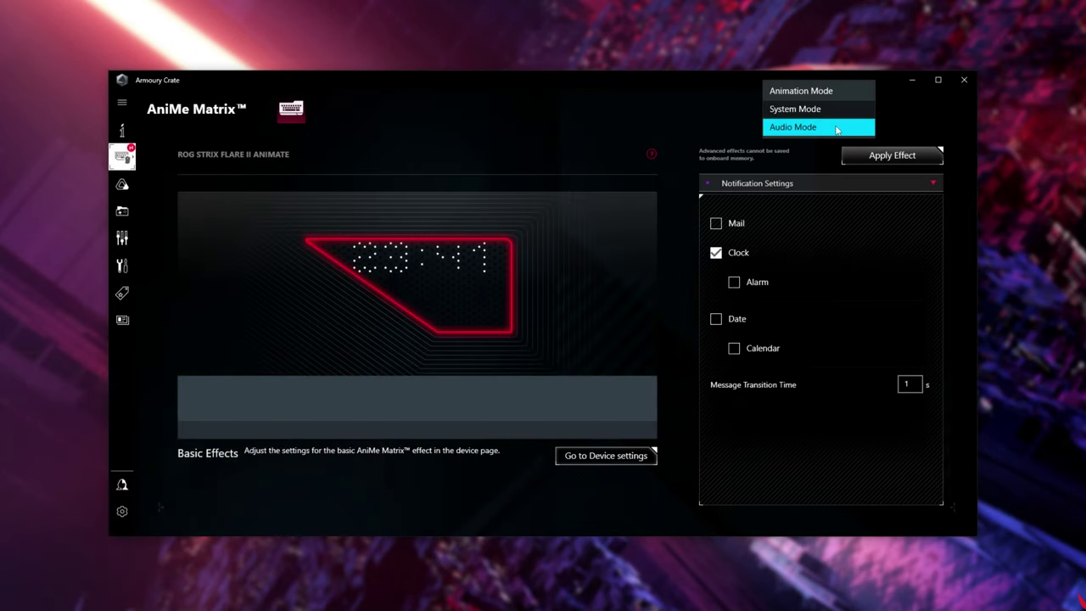
left_click(836, 128)
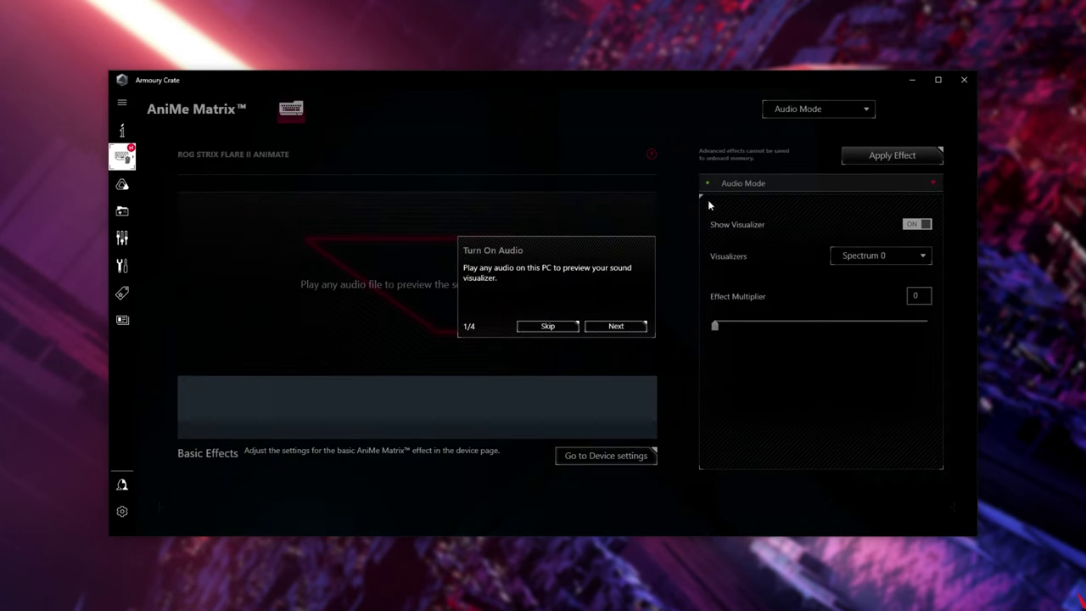
left_click(904, 237)
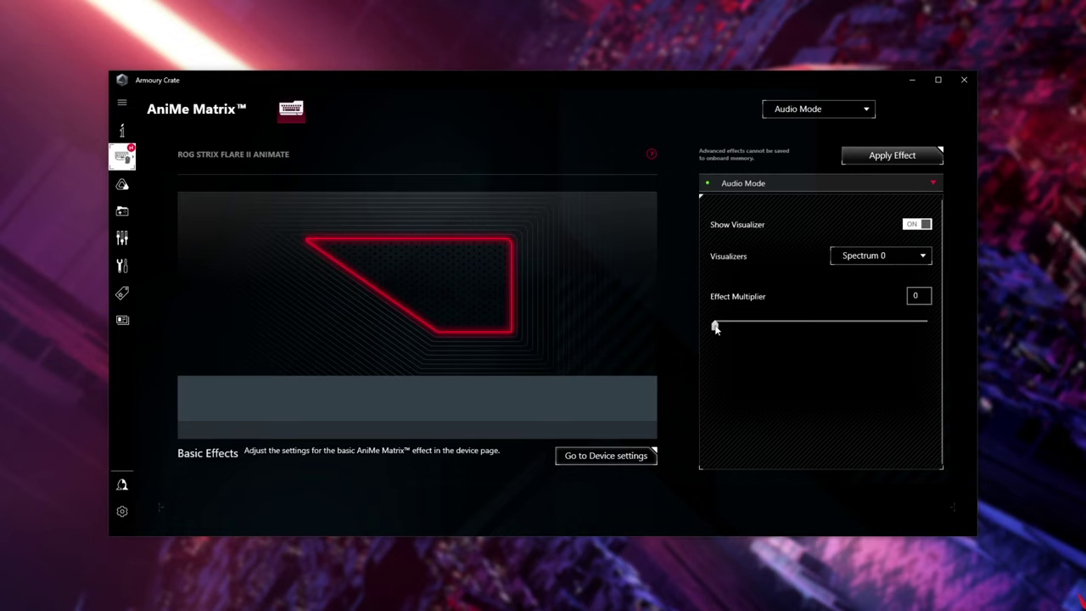
left_click_drag(715, 327, 730, 326)
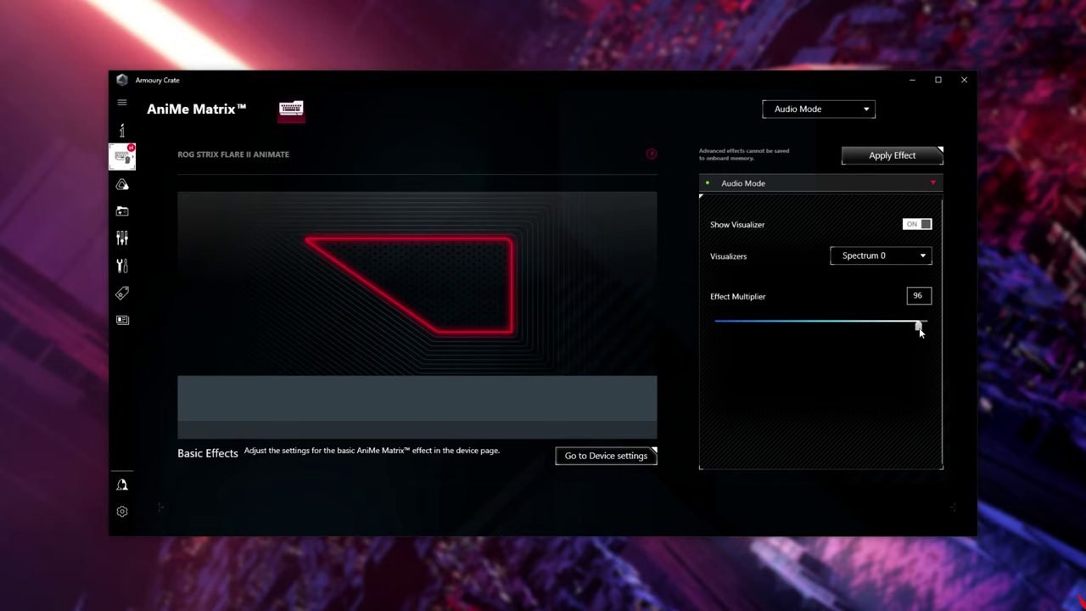
left_click(909, 159)
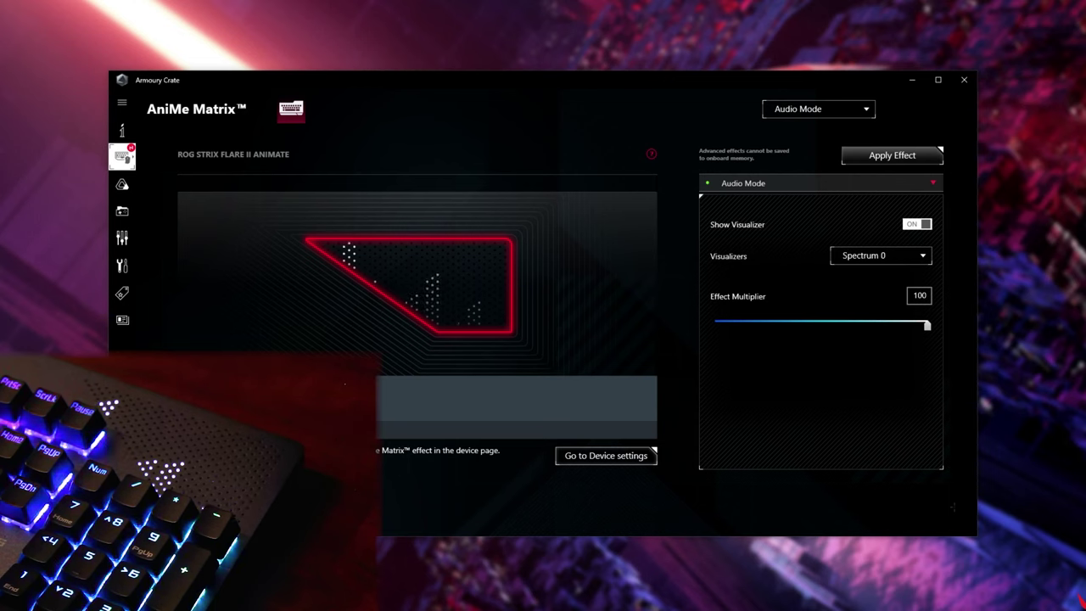
Step: Try the other spectrum visualizers, ending with Spectrum 4 at an Effect Multiplier of 69, and apply the effect
left_click(883, 255)
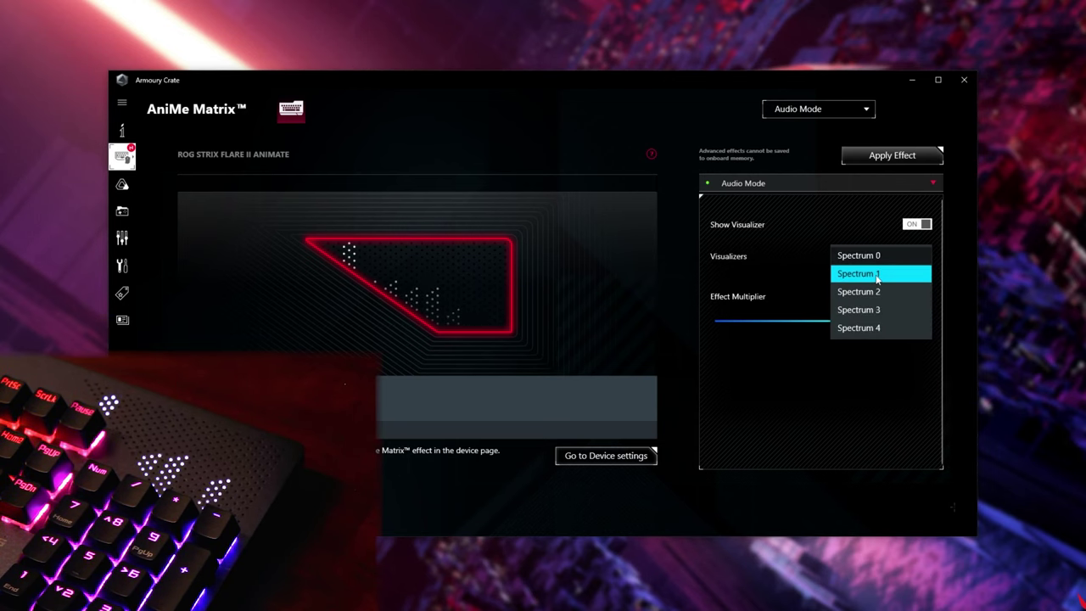
left_click(899, 271)
left_click_drag(926, 326, 876, 329)
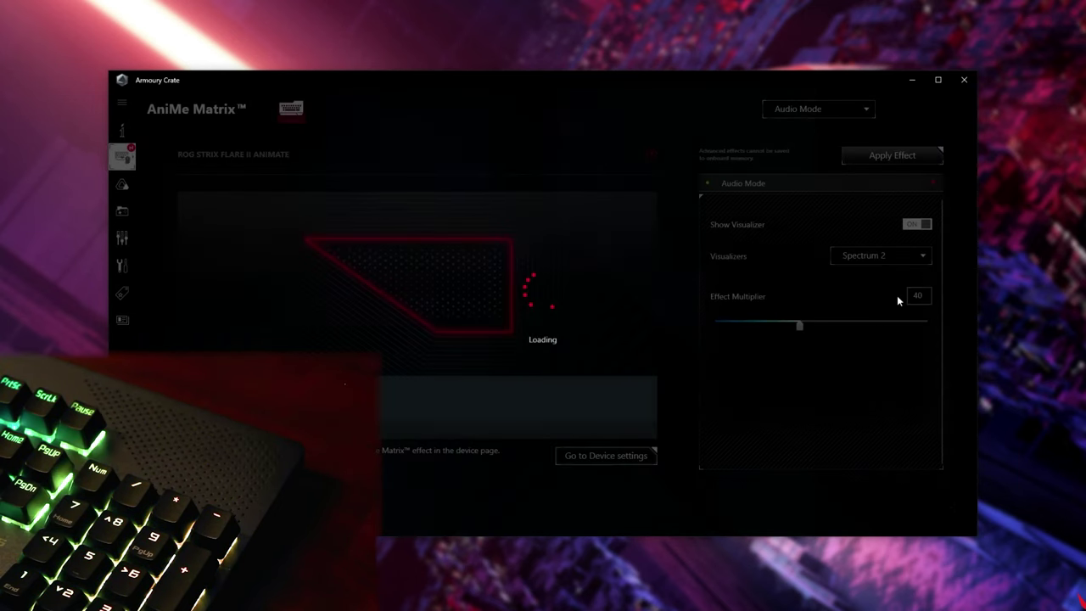
left_click(882, 256)
left_click(883, 302)
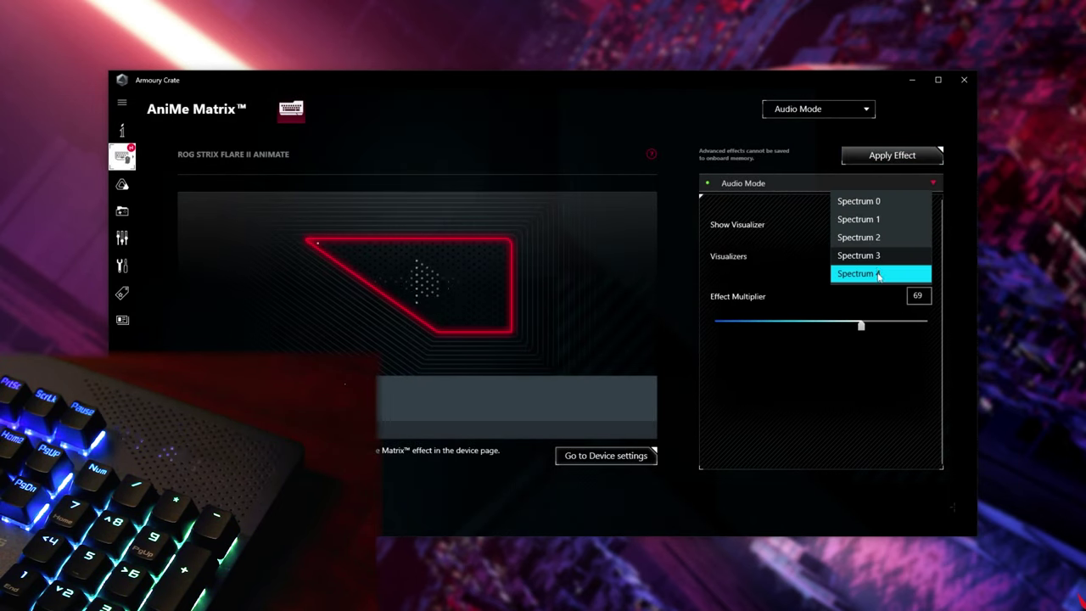
left_click(874, 272)
left_click(887, 157)
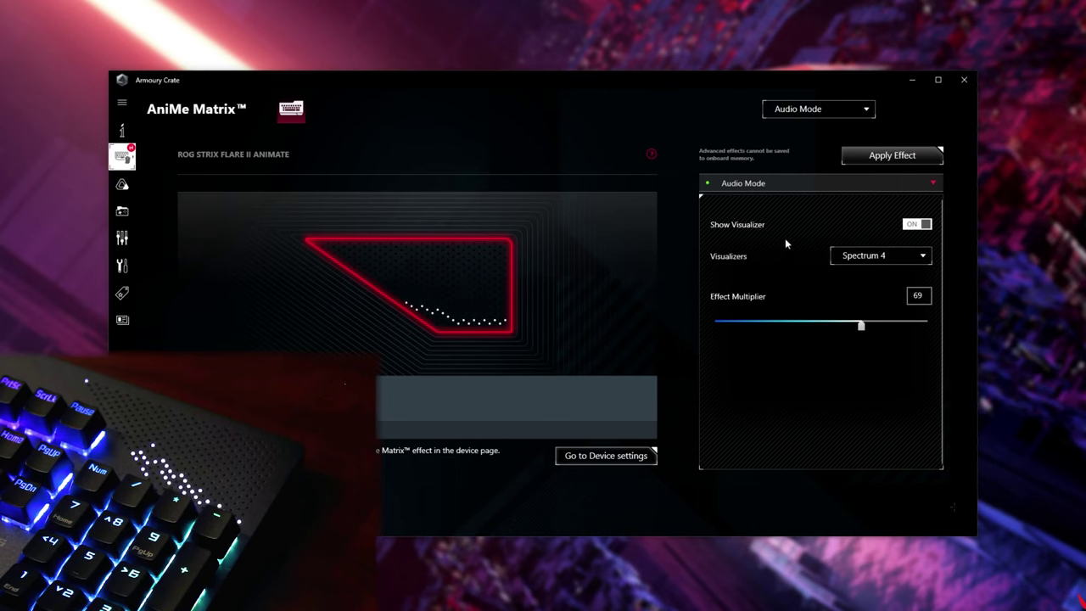
Step: Open the keyboard's AniMe Matrix device settings and set its Lighting Settings level to 25
left_click(612, 459)
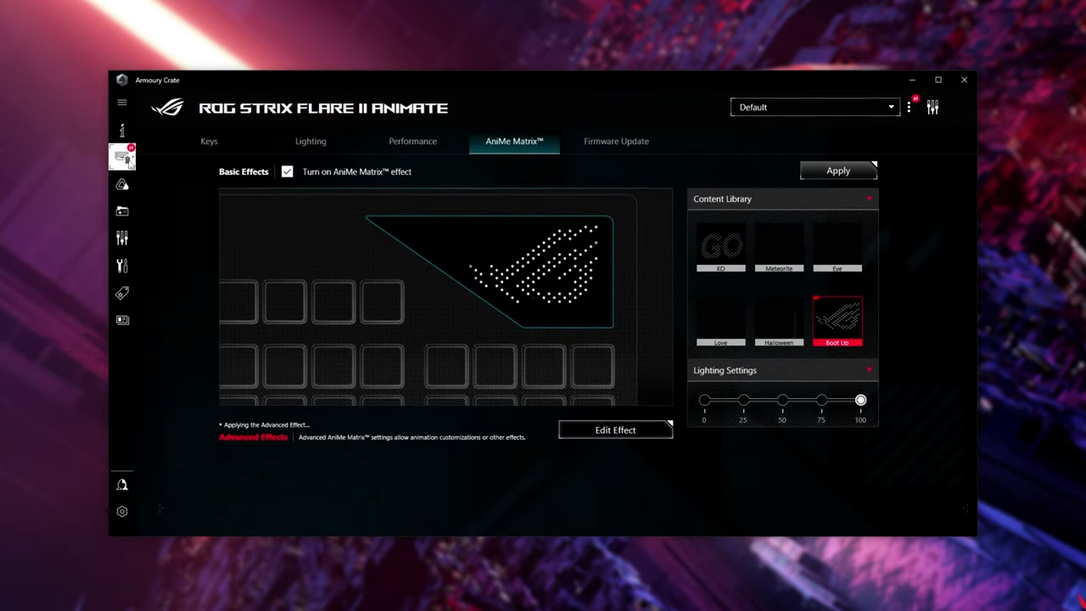
left_click(123, 159)
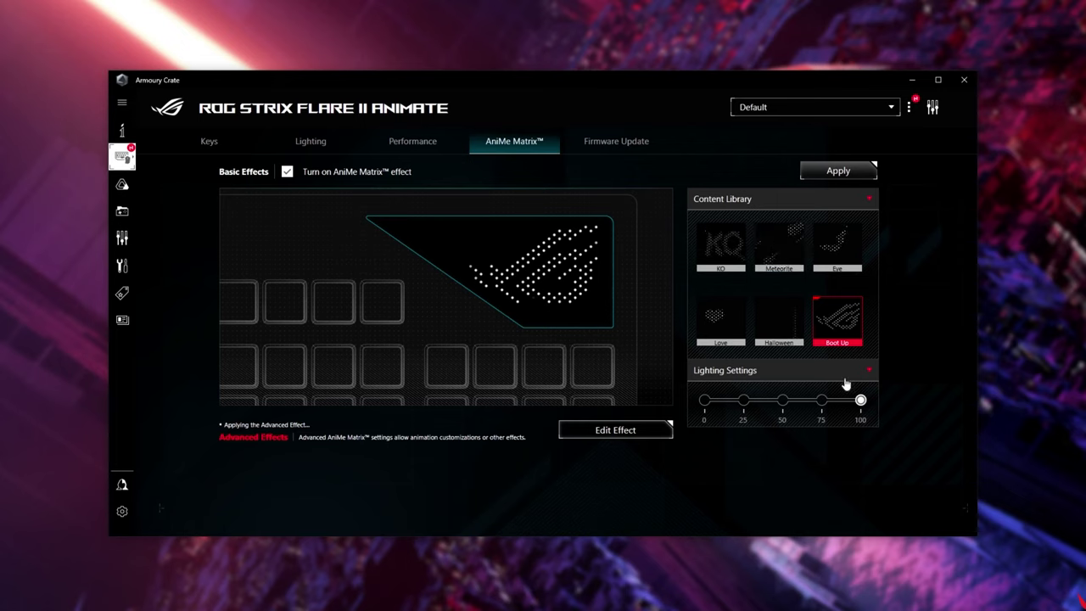
left_click(747, 403)
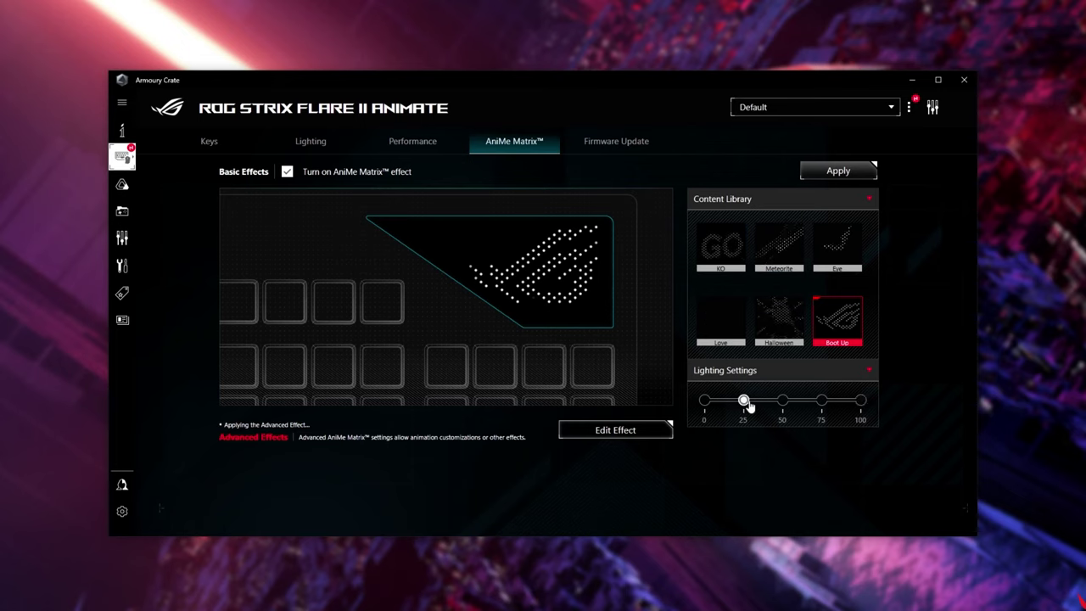
Step: Return to the advanced AniMe Matrix effect editor and reopen AniMe Matrix from the device list
left_click(615, 431)
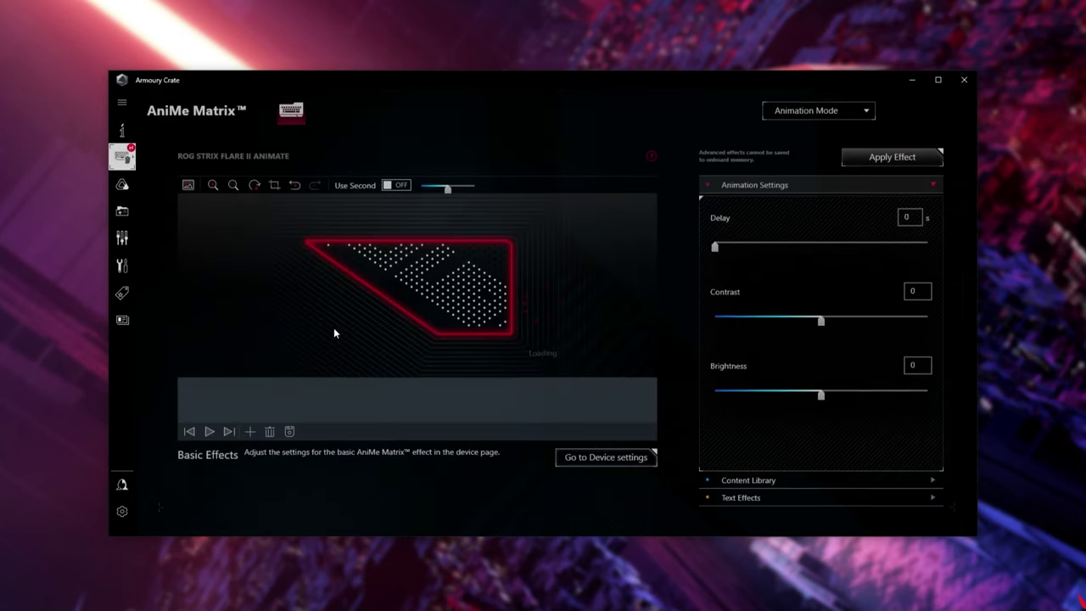
left_click(122, 156)
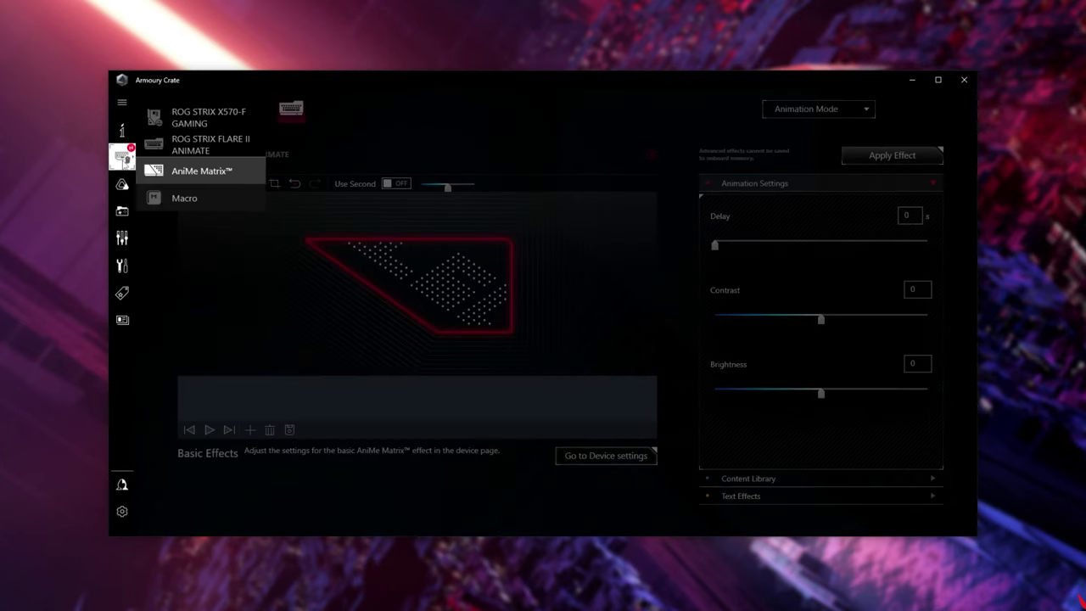
left_click(213, 173)
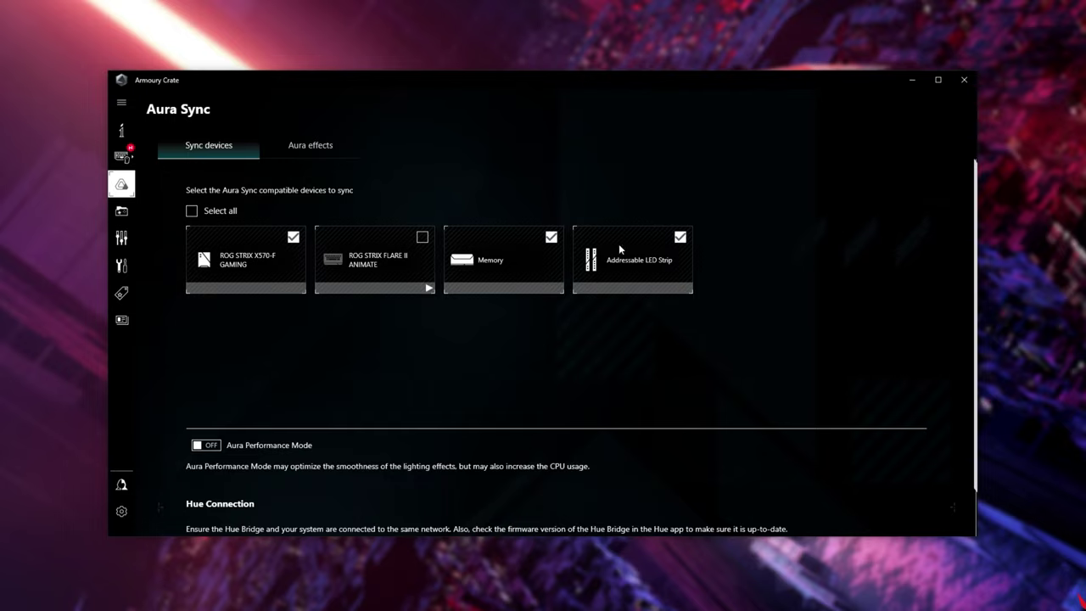